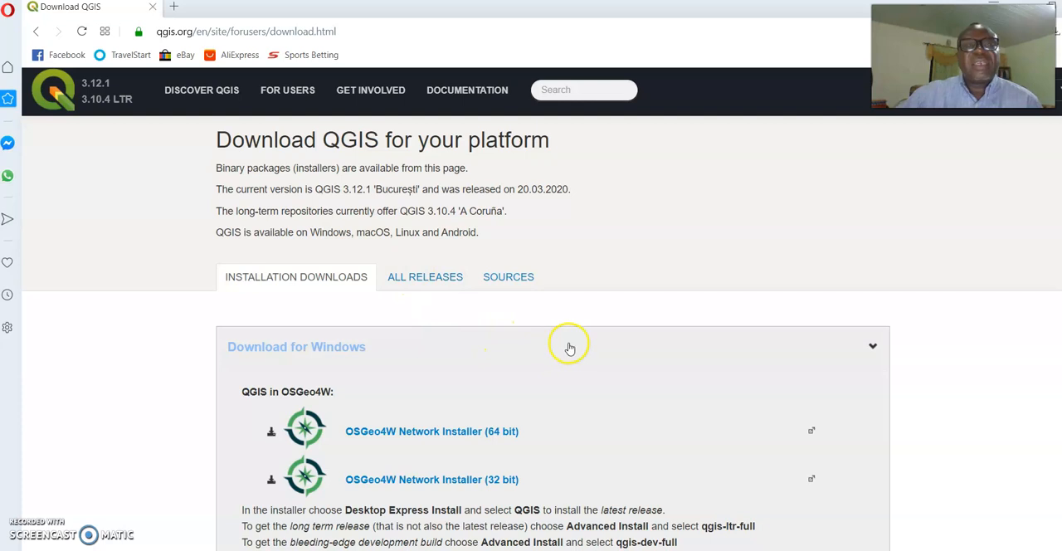
# Look through the installers offered on the QGIS download page for Windows and the other platforms
pyautogui.scroll(-2, 566, 343)
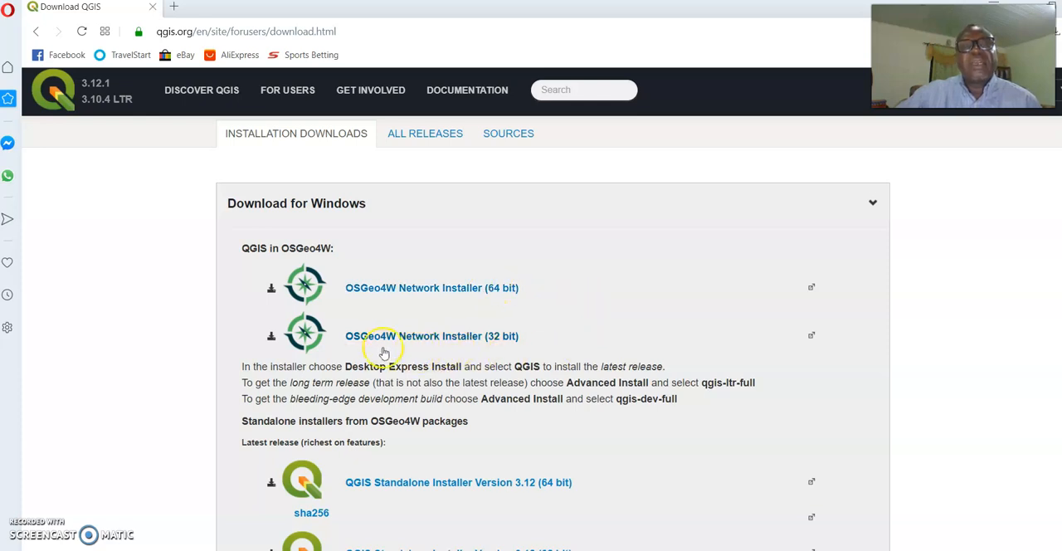
pyautogui.scroll(-2, 498, 355)
pyautogui.scroll(1, 515, 202)
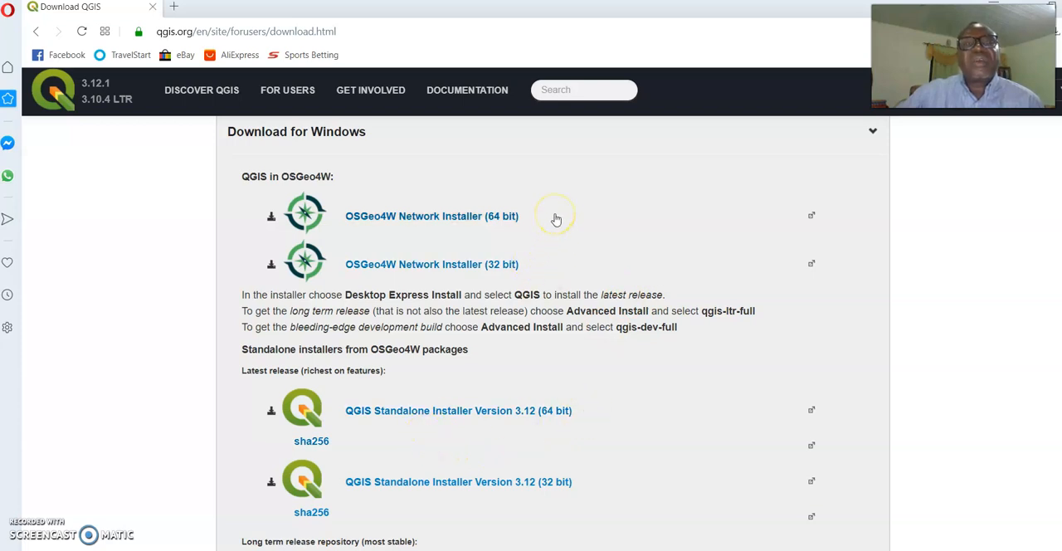
pyautogui.scroll(1, 556, 219)
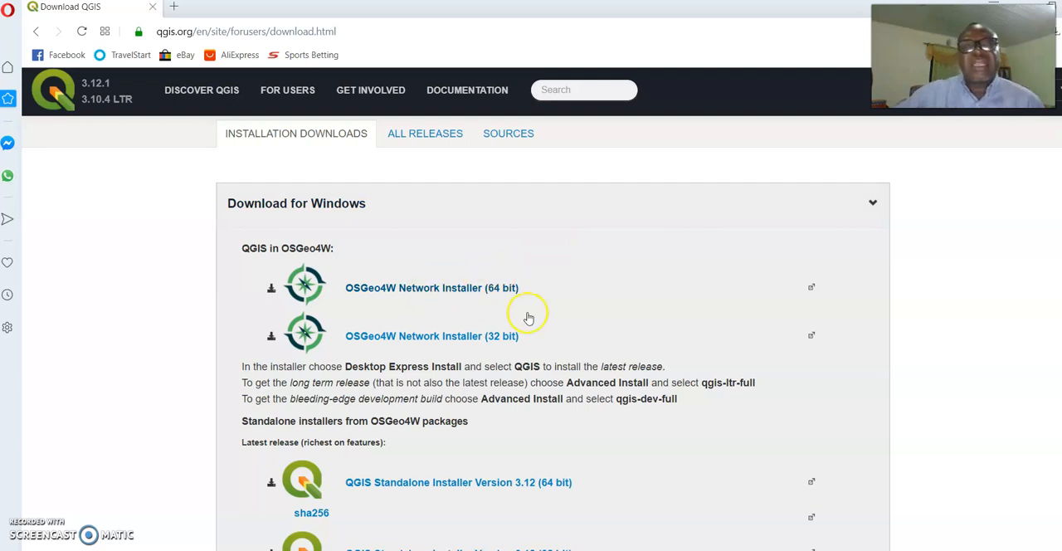
pyautogui.scroll(-2, 444, 463)
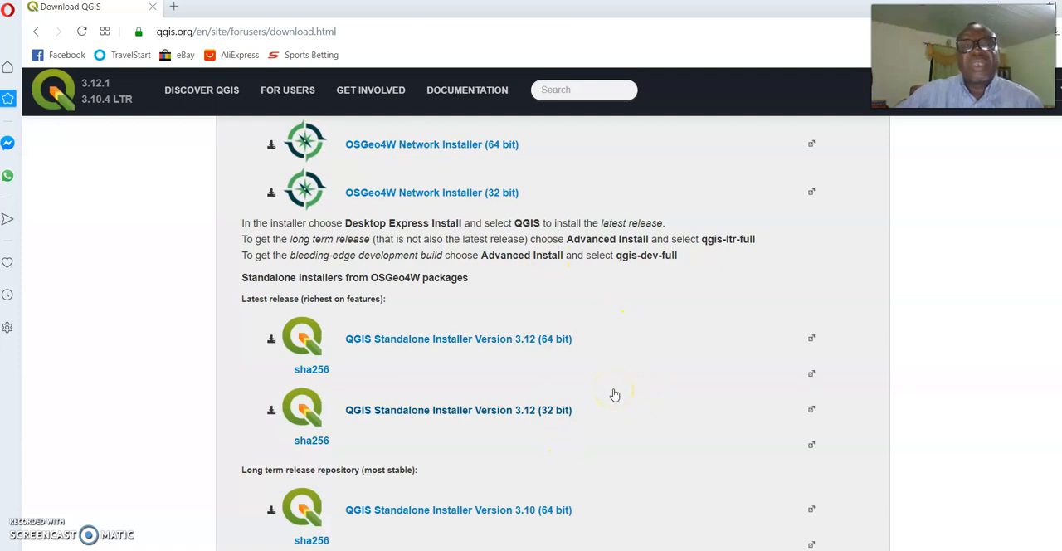
pyautogui.scroll(-1, 614, 395)
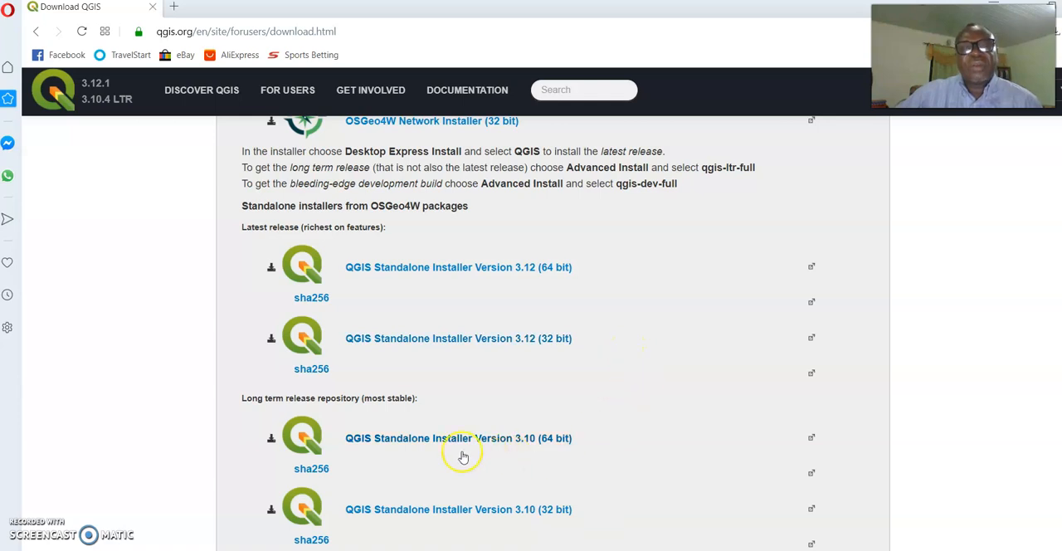
pyautogui.scroll(-2, 500, 434)
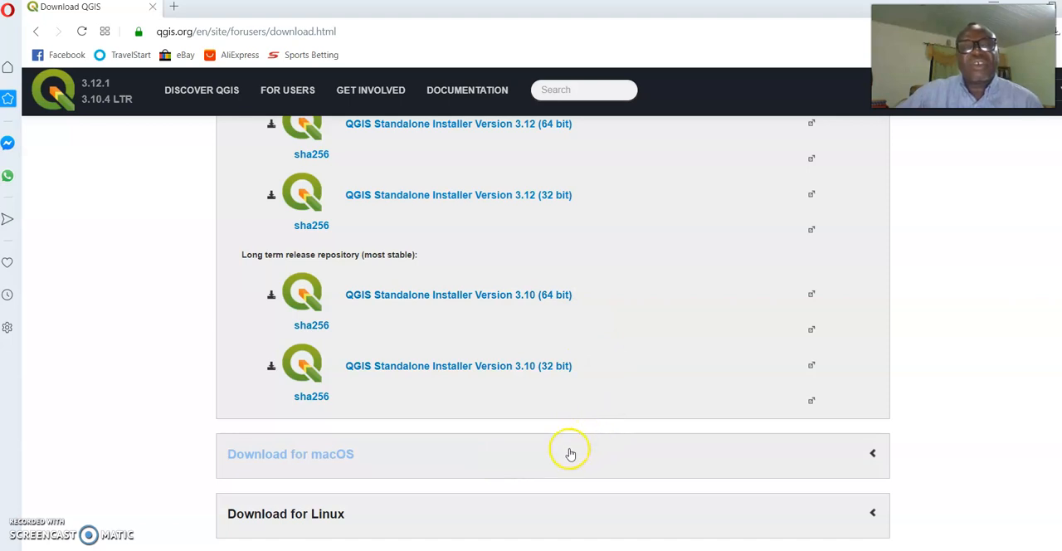
pyautogui.scroll(-2, 570, 454)
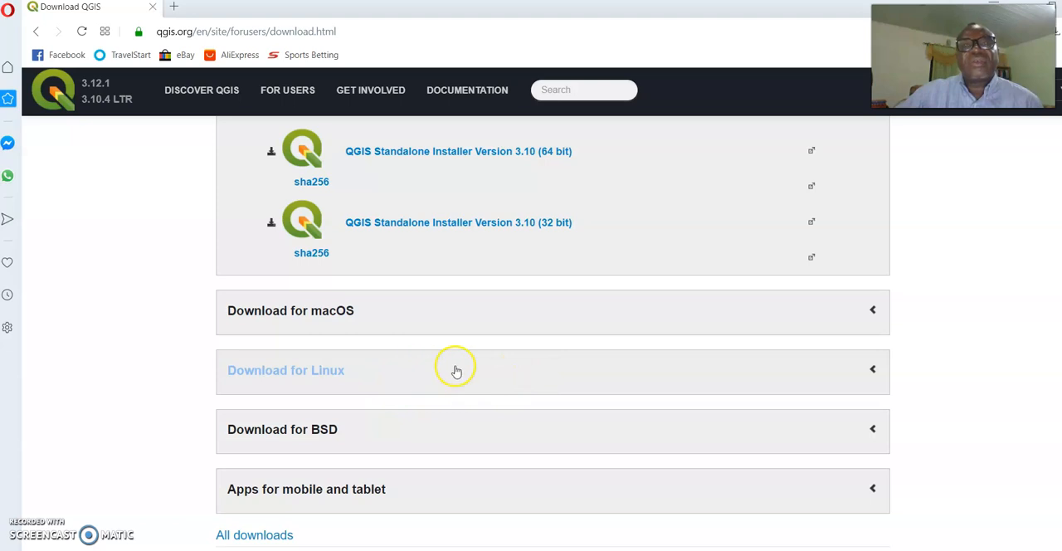
pyautogui.scroll(2, 818, 303)
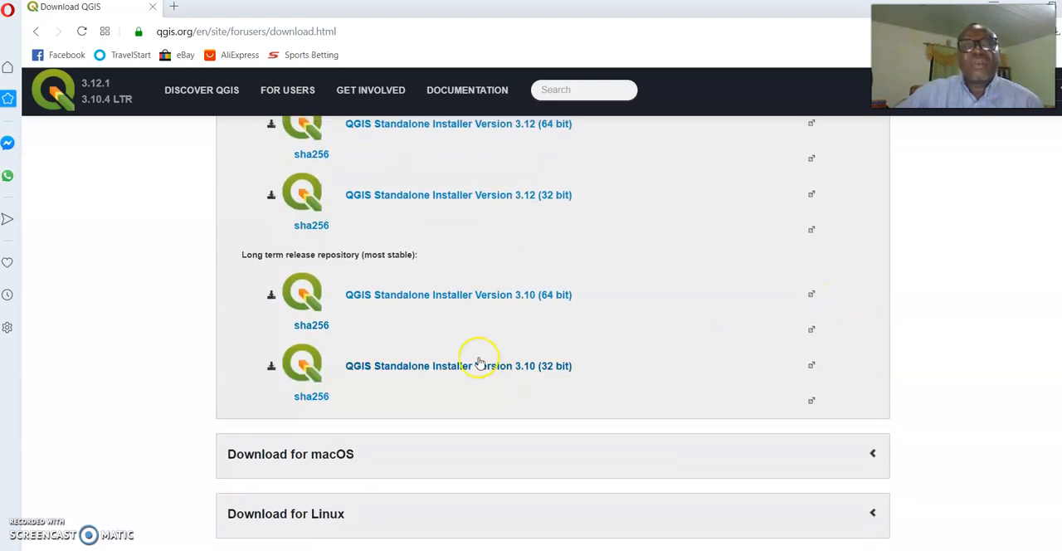
pyautogui.scroll(2, 514, 268)
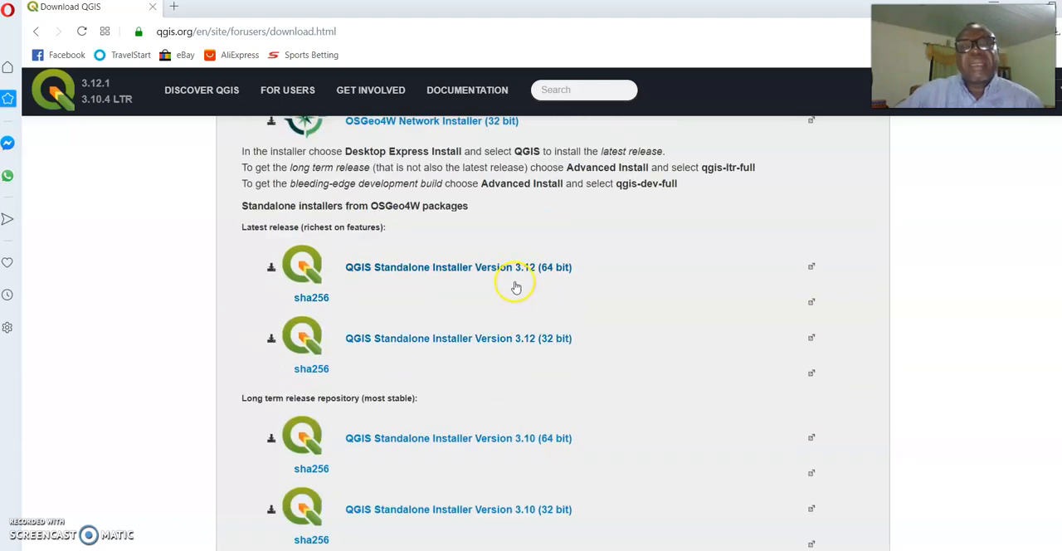
# Save the QGIS Standalone Installer Version 3.12 (64 bit) as QGIS-OSGeo4W-3.12.1-1-Setup-x86_64 and open the Desktop folder in File Explorer
pyautogui.click(495, 269)
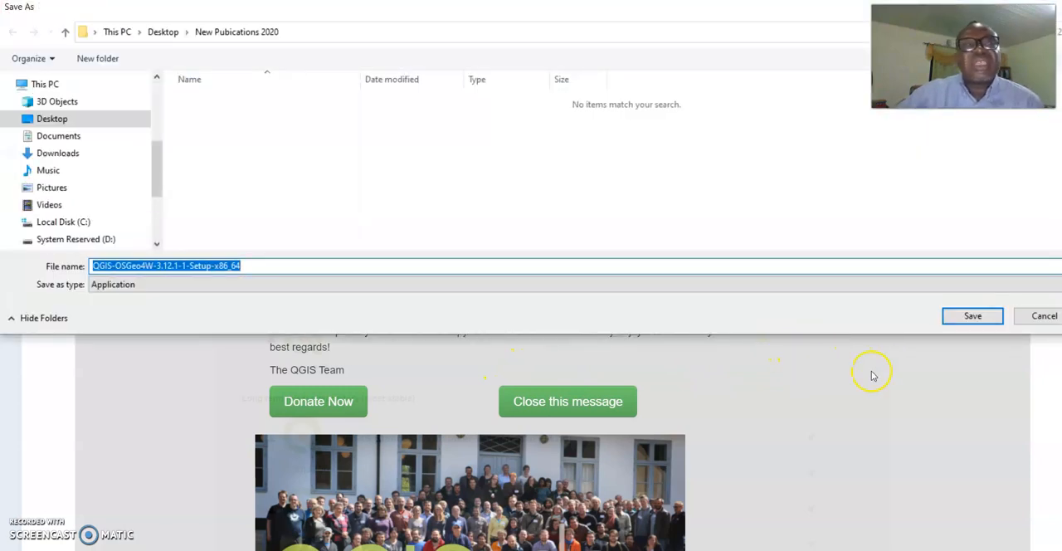
pyautogui.click(568, 407)
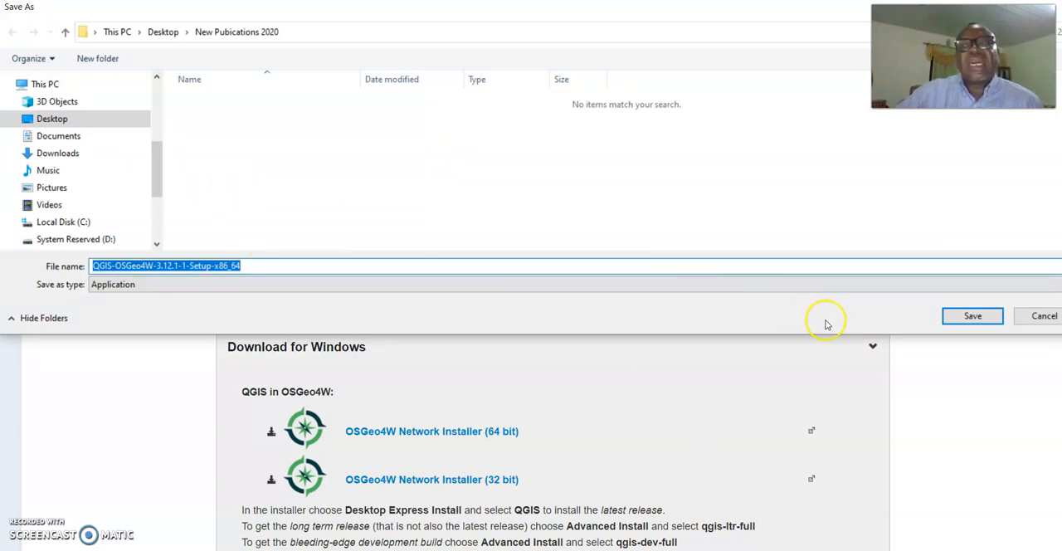
pyautogui.click(972, 316)
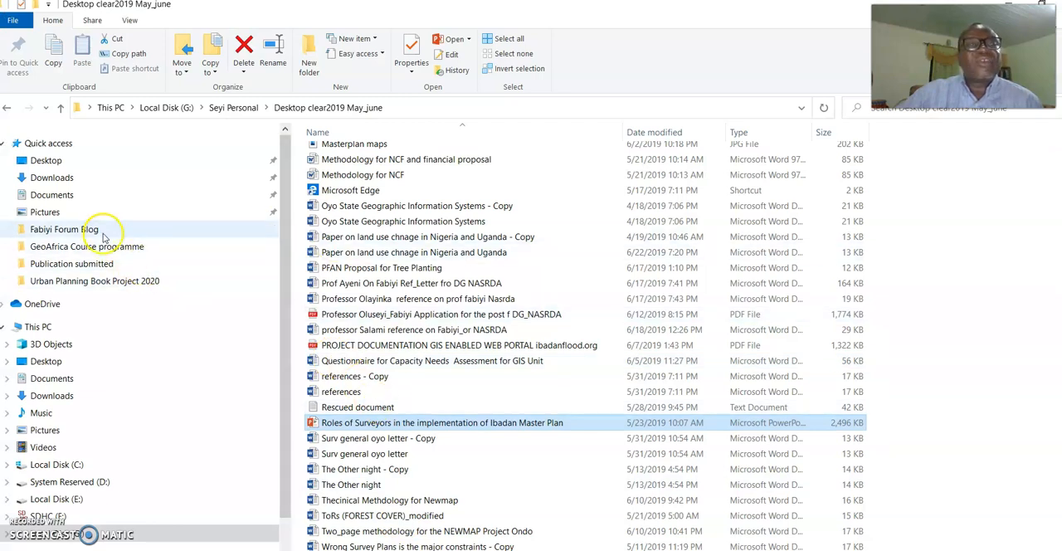
pyautogui.click(73, 162)
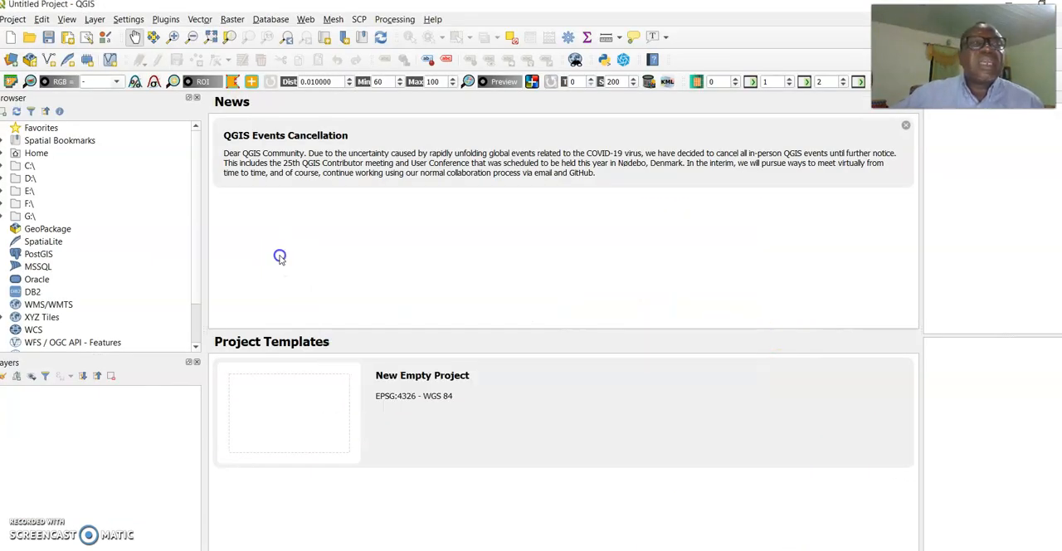
# Start a new empty project in QGIS
pyautogui.click(10, 38)
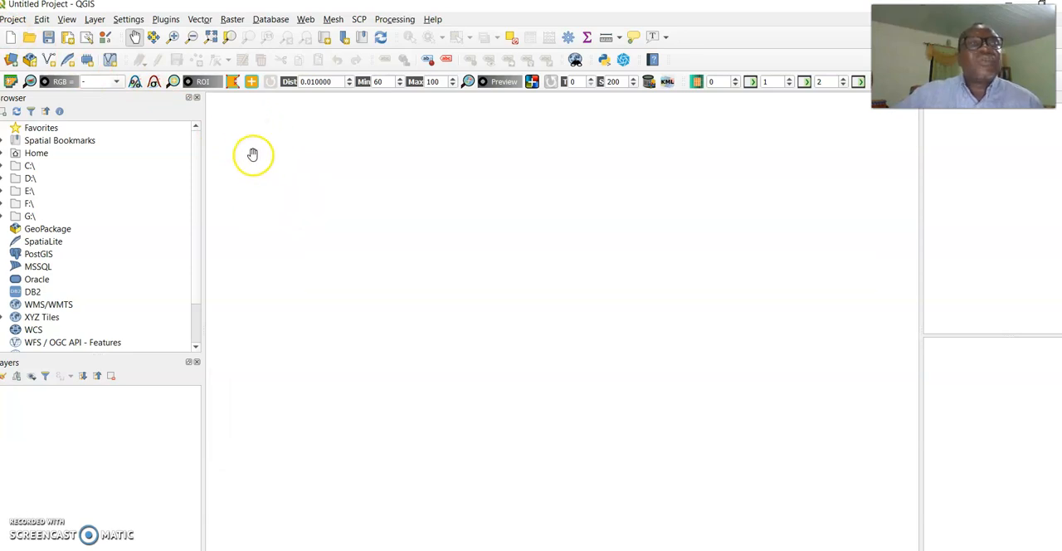
pyautogui.click(94, 19)
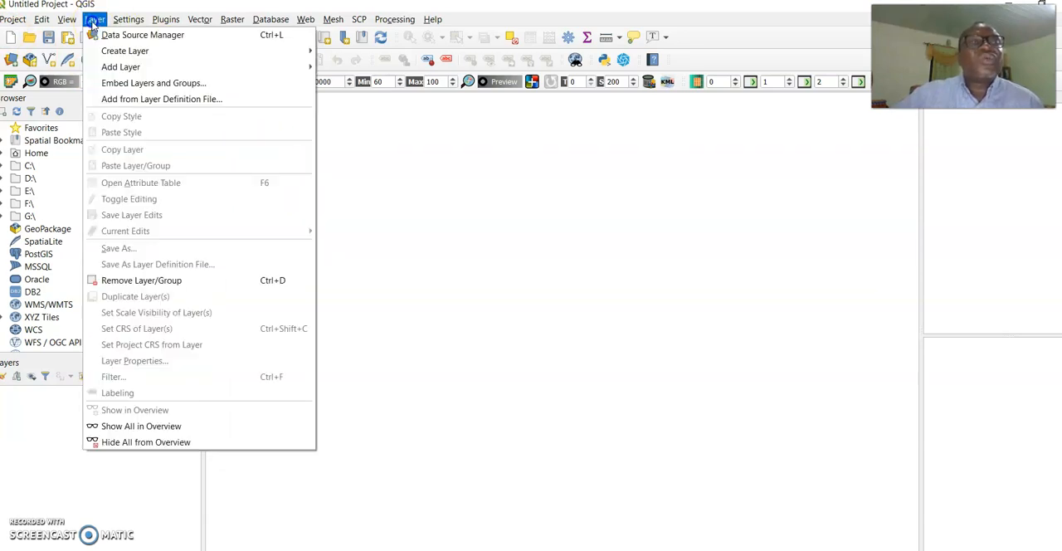
pyautogui.moveTo(359, 19)
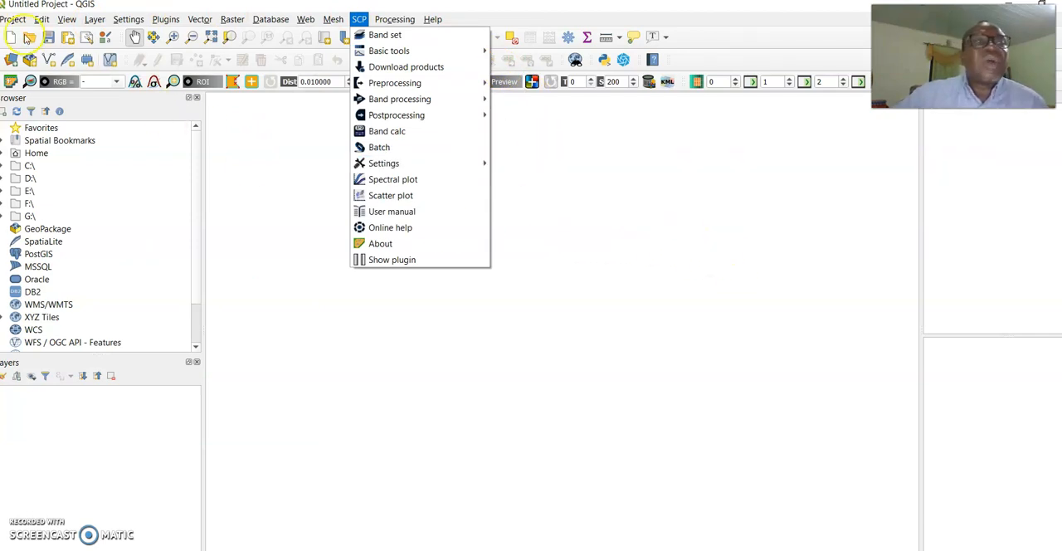
pyautogui.moveTo(10, 23)
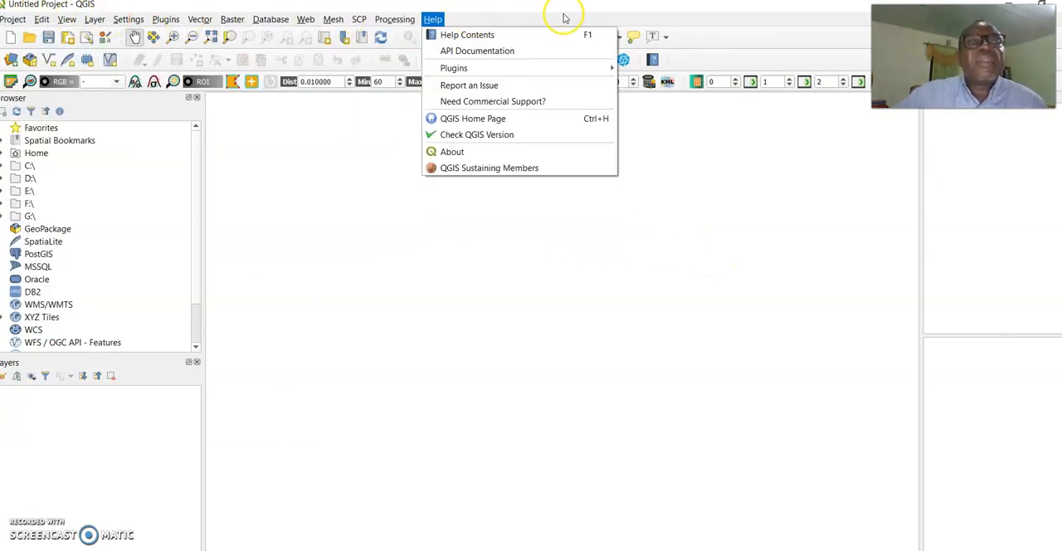
# Start adding a raster layer from a file and browse to the folders on Local Disk (E:)
pyautogui.moveTo(97, 22)
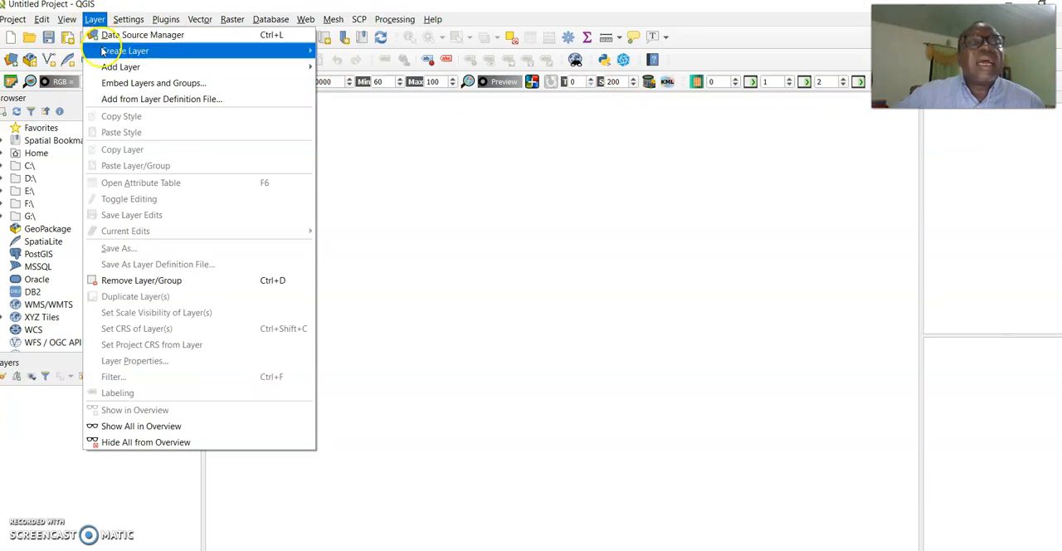
pyautogui.moveTo(120, 67)
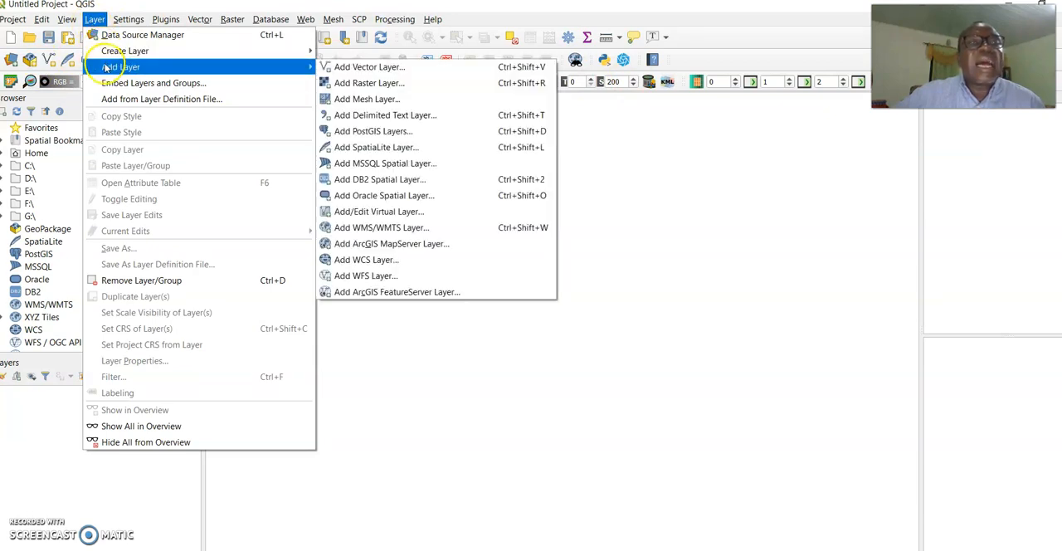
pyautogui.click(403, 87)
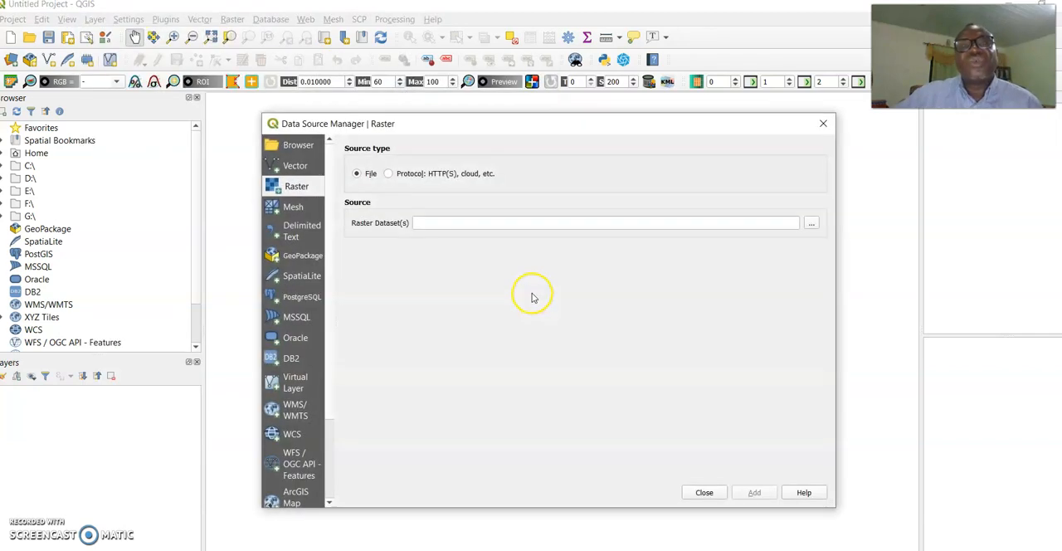
pyautogui.click(813, 224)
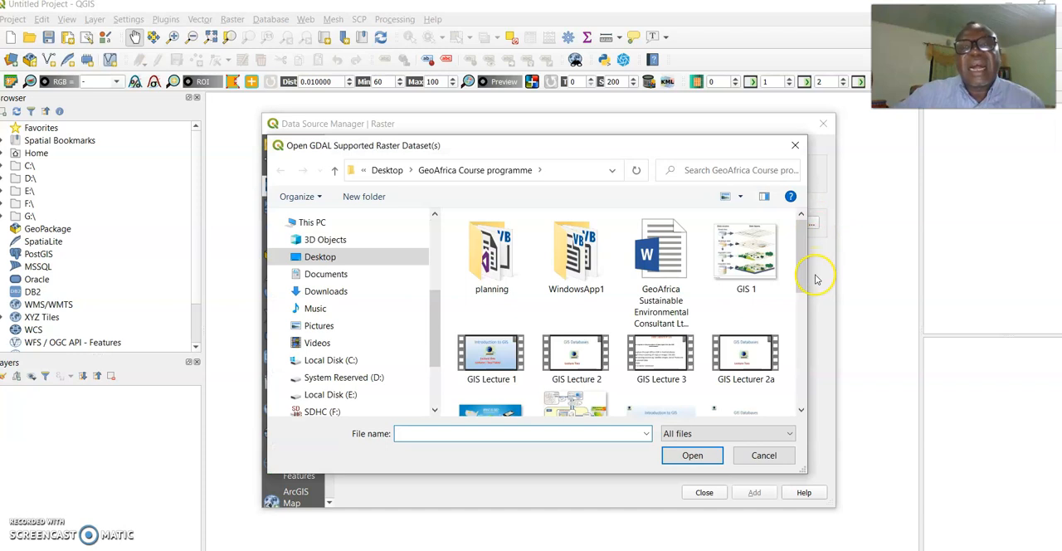
pyautogui.moveTo(808, 266); pyautogui.dragTo(804, 307)
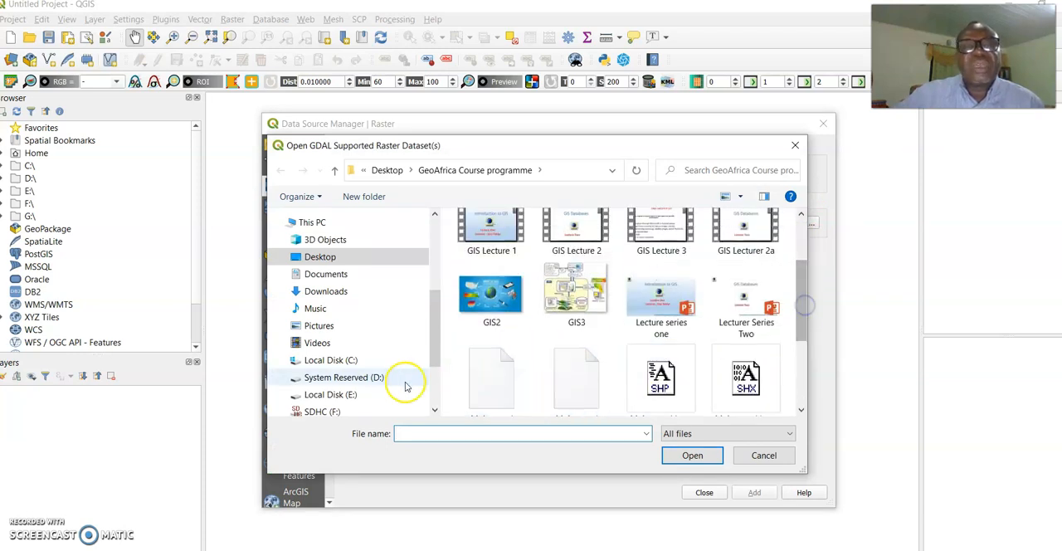
pyautogui.click(336, 394)
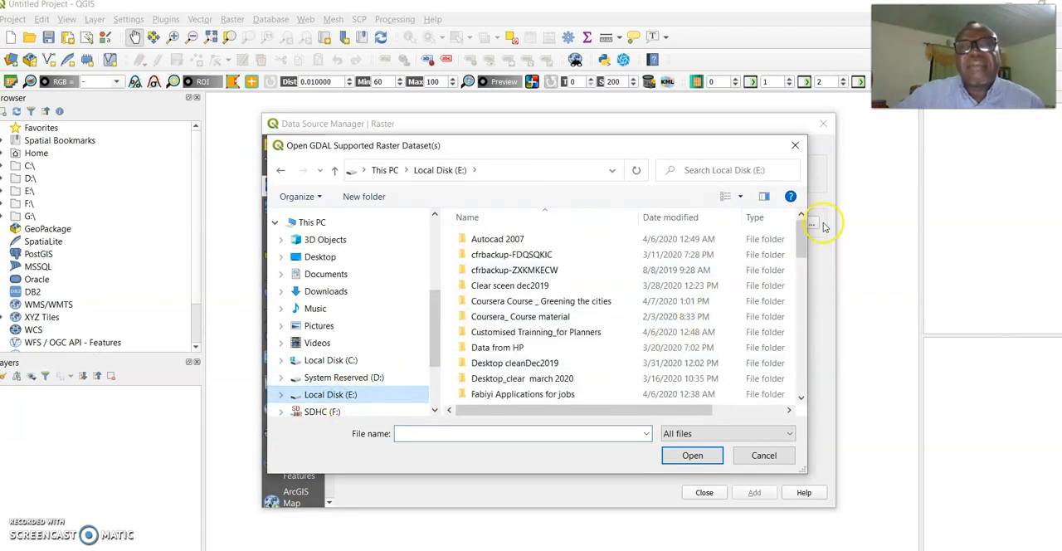
pyautogui.moveTo(803, 237); pyautogui.dragTo(801, 283)
pyautogui.doubleClick(515, 284)
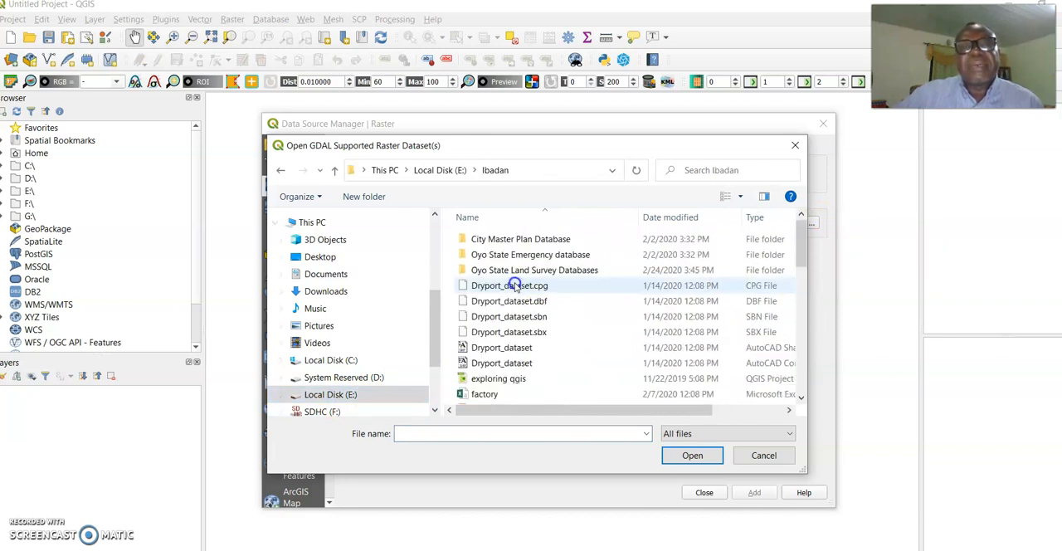
pyautogui.moveTo(798, 241); pyautogui.dragTo(802, 371)
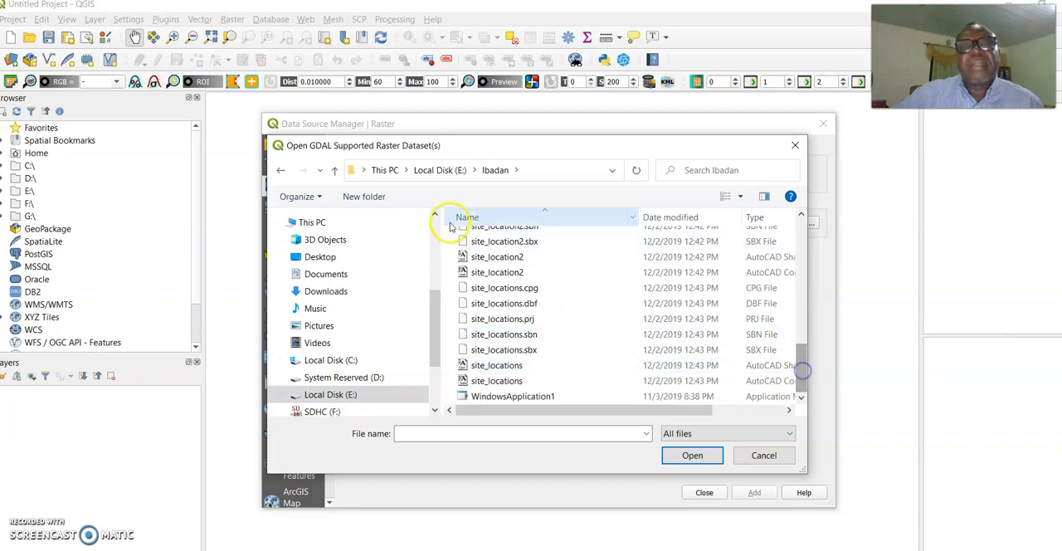
pyautogui.click(335, 170)
# Add the raster ibadan.ecw from Ibadan Data Sharing\Ibadan Drainage Dataset to the map and close the data source dialog
pyautogui.scroll(-1, 574, 352)
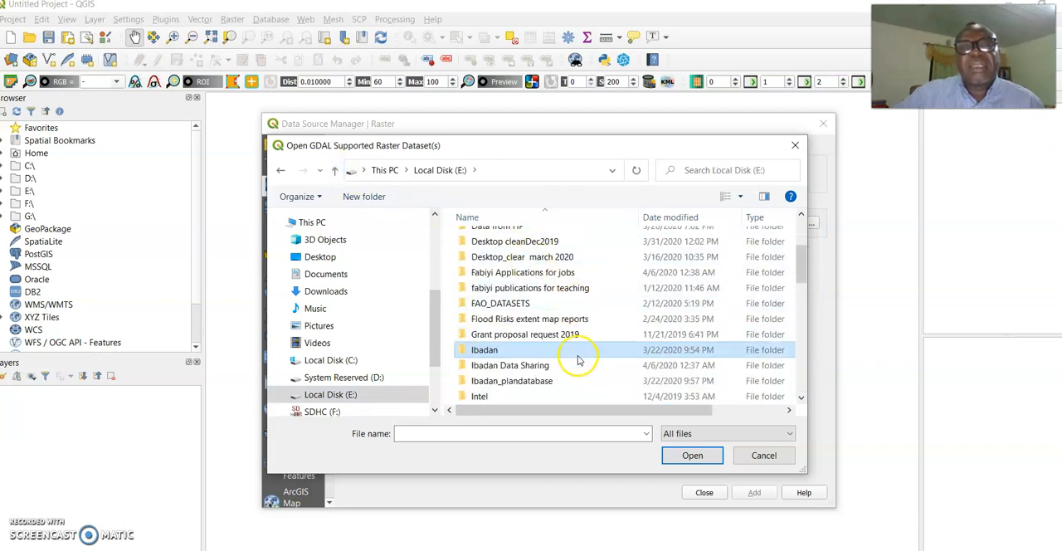
pyautogui.doubleClick(528, 366)
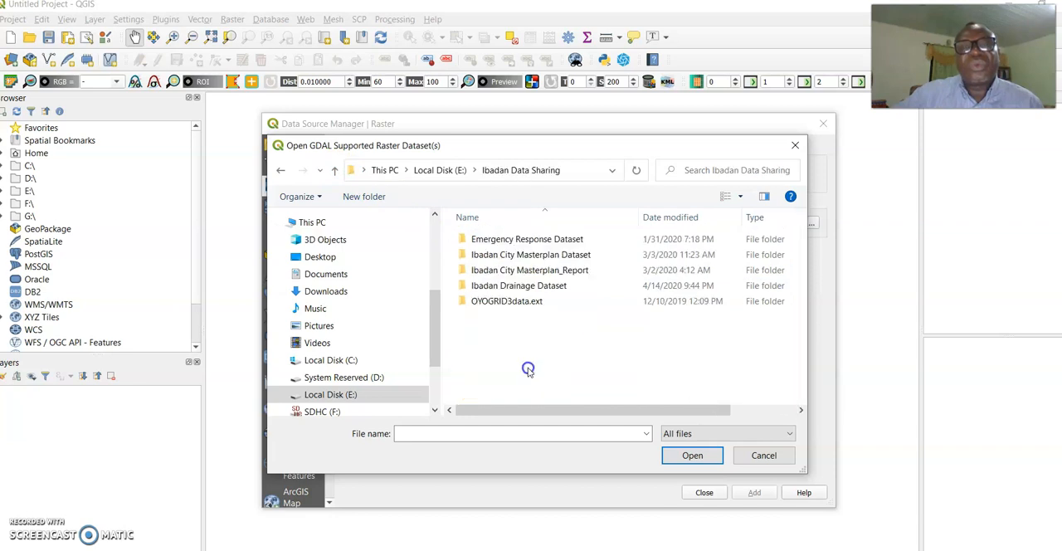
pyautogui.doubleClick(547, 286)
pyautogui.click(497, 270)
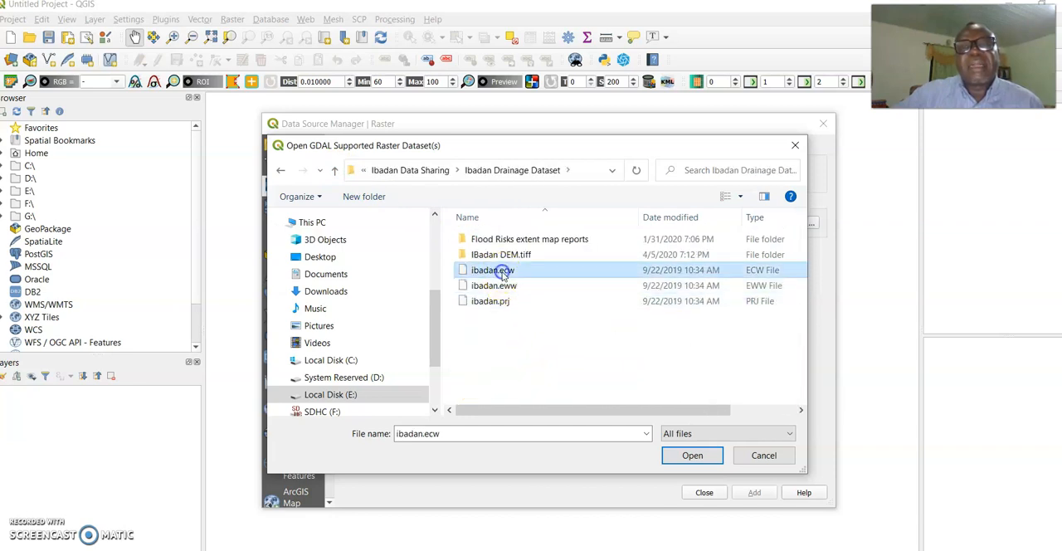
pyautogui.click(692, 456)
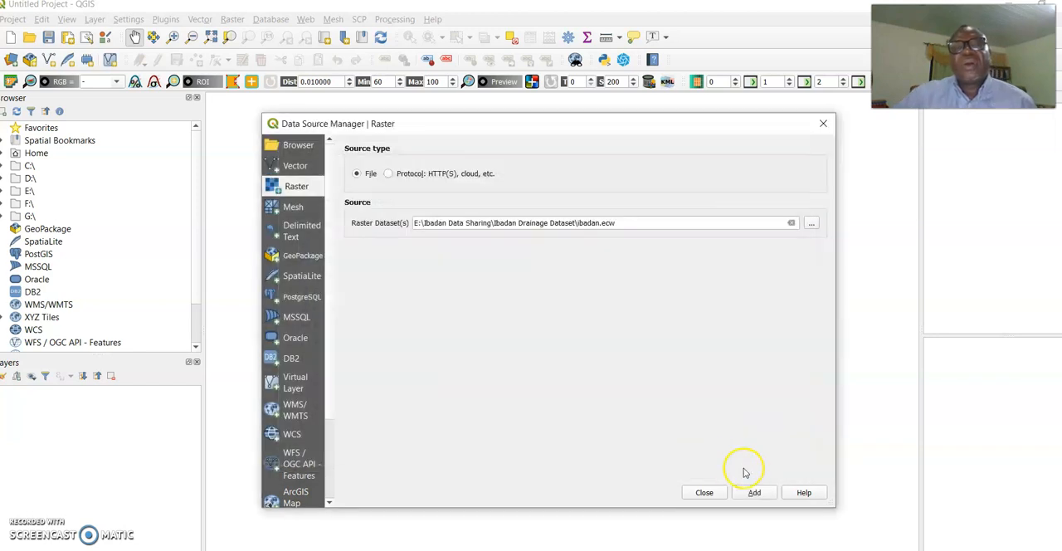
pyautogui.click(756, 493)
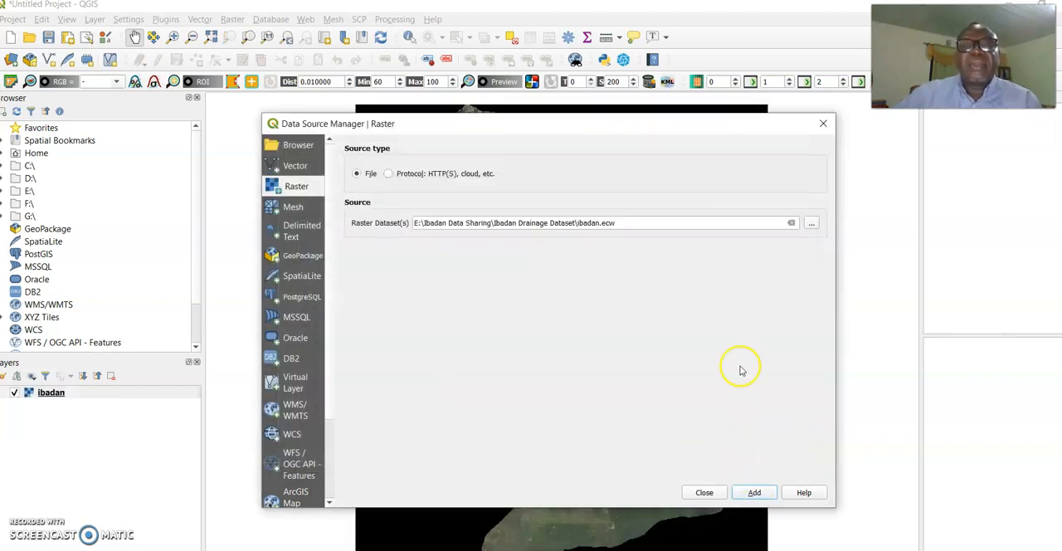
pyautogui.click(822, 123)
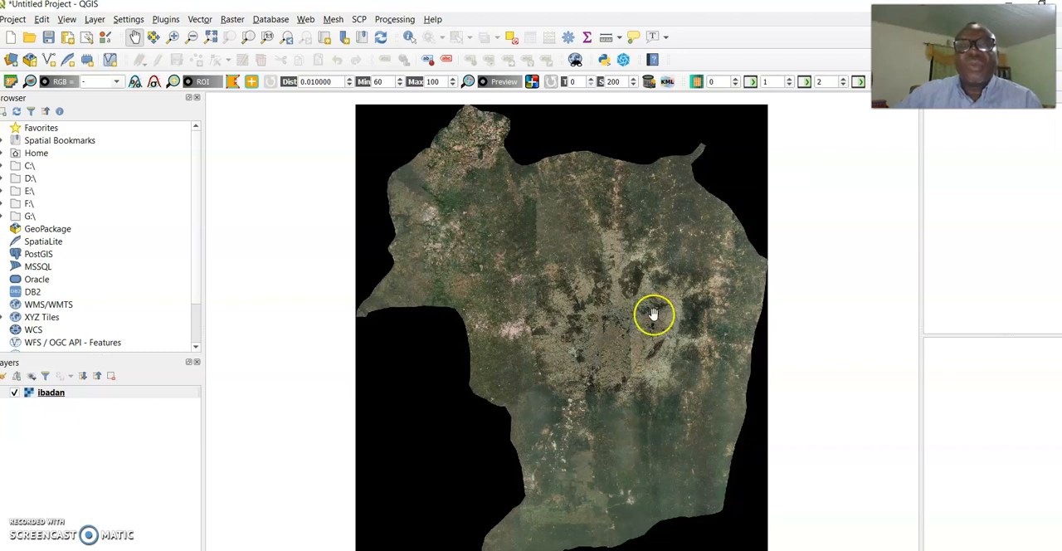
# Examine the ibadan satellite image closely at building level, covering the built-up area and the neighbourhood just south of it
pyautogui.click(520, 330)
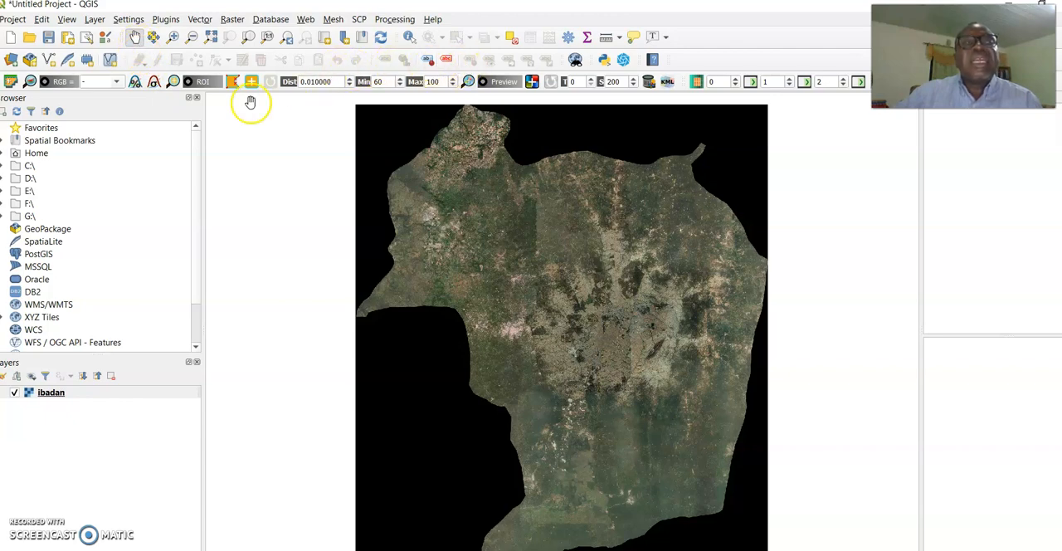
pyautogui.scroll(3, 520, 214)
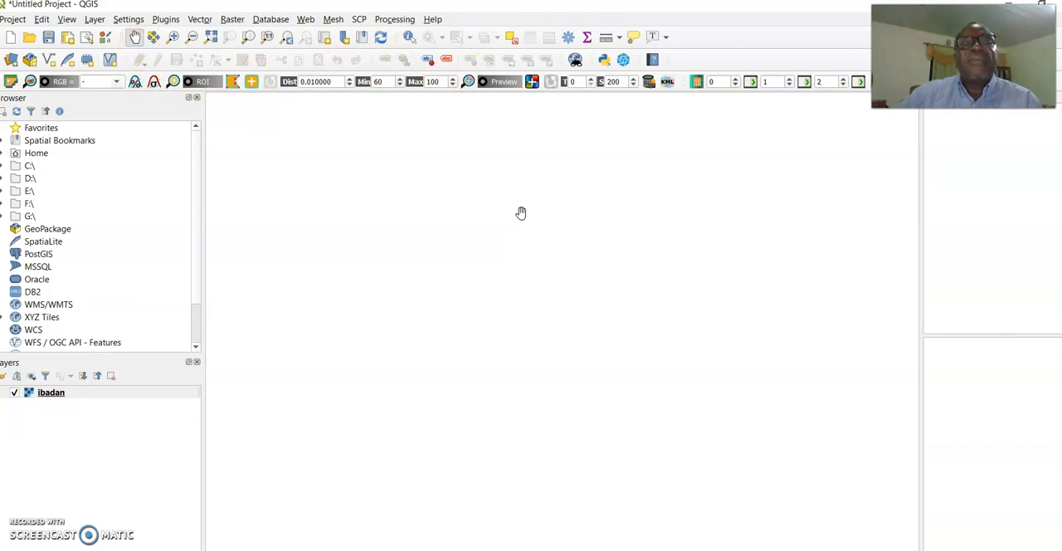
pyautogui.click(172, 37)
pyautogui.moveTo(461, 284); pyautogui.dragTo(772, 432)
pyautogui.moveTo(445, 330); pyautogui.dragTo(666, 446)
pyautogui.moveTo(407, 276); pyautogui.dragTo(600, 372)
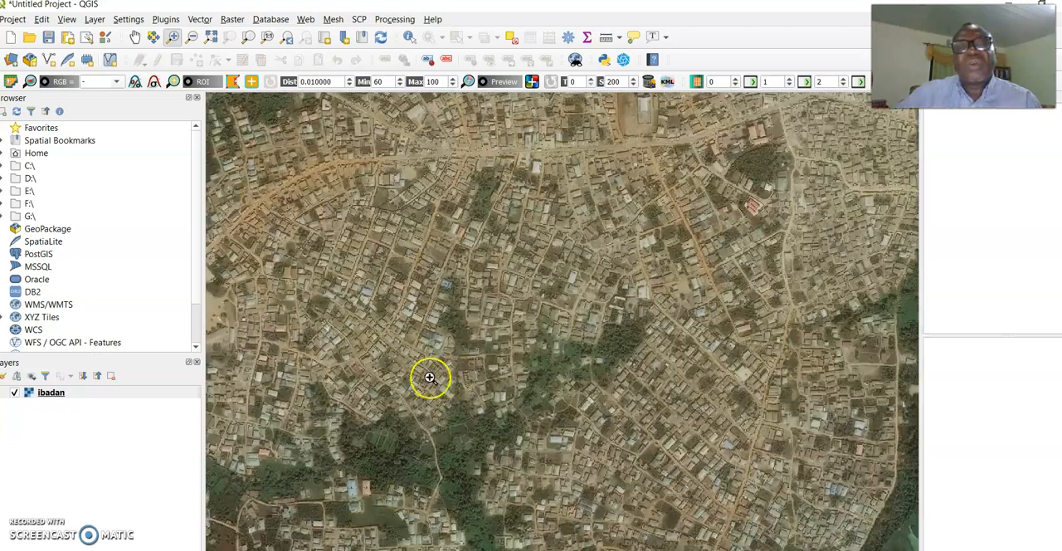
pyautogui.click(134, 38)
pyautogui.moveTo(379, 427); pyautogui.dragTo(467, 301)
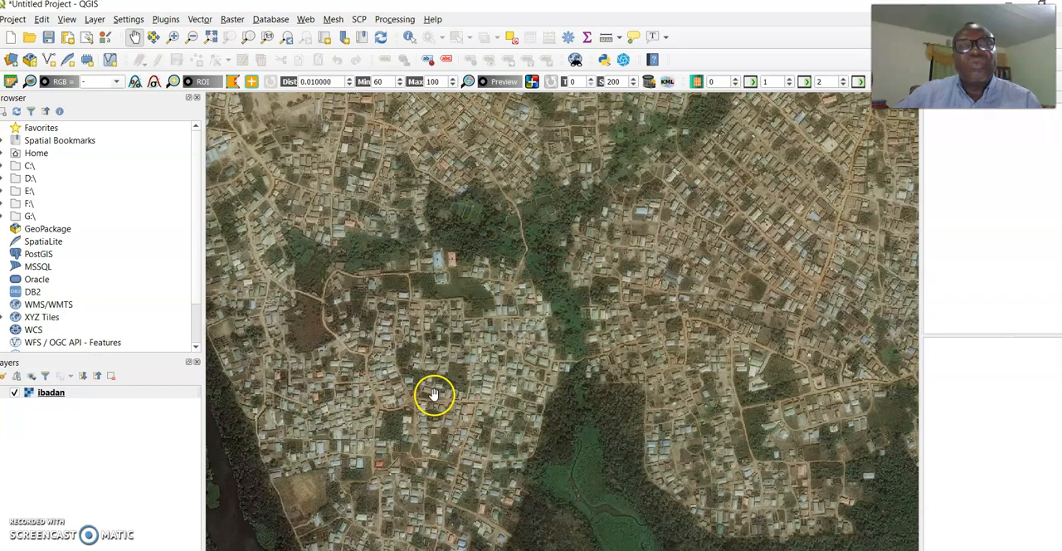
# Examine the houses and woodland on the western side of the water body at building level
pyautogui.moveTo(434, 393); pyautogui.dragTo(472, 237)
pyautogui.moveTo(481, 376); pyautogui.dragTo(419, 225)
pyautogui.moveTo(510, 355); pyautogui.dragTo(445, 247)
pyautogui.click(172, 36)
pyautogui.moveTo(267, 185); pyautogui.dragTo(402, 269)
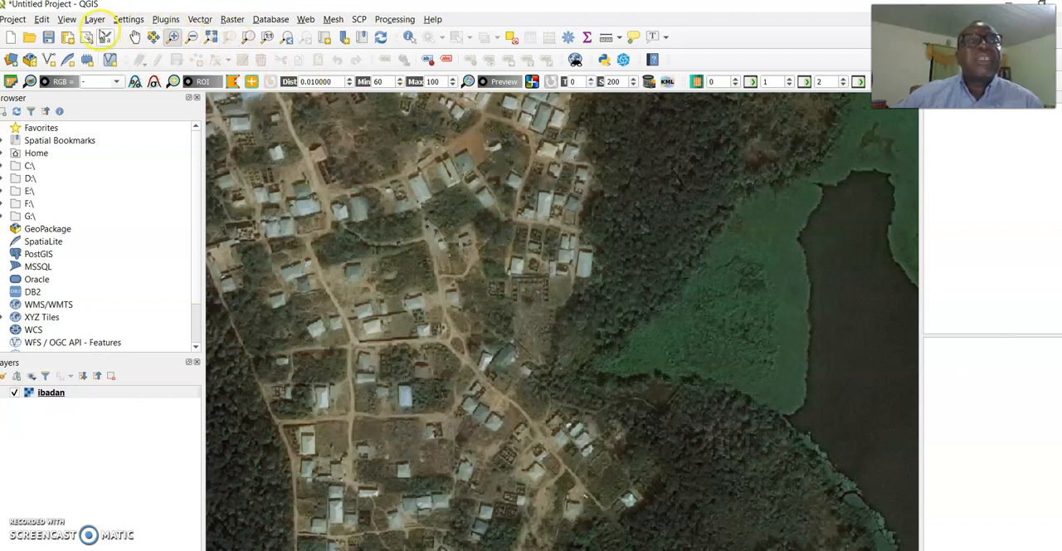
# Start a new shapefile layer and set its file name to Major road in the GeoAfrica Course programme folder
pyautogui.click(94, 19)
pyautogui.moveTo(100, 51)
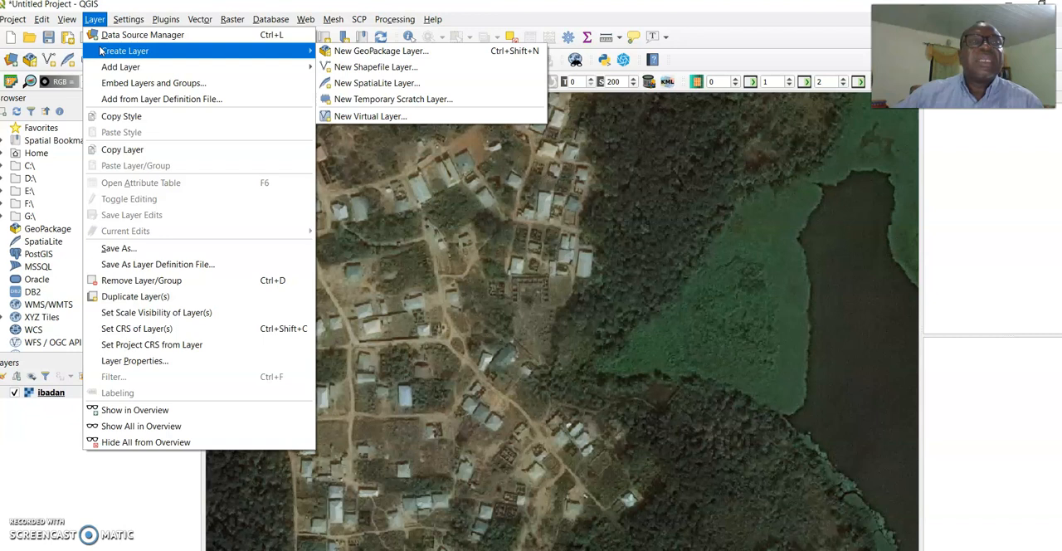
pyautogui.moveTo(106, 72)
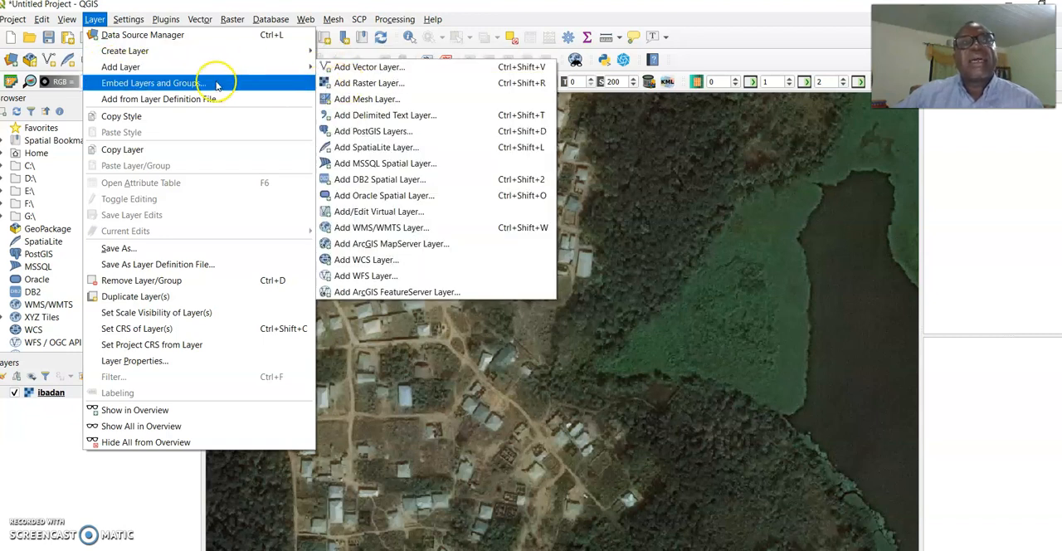
pyautogui.moveTo(134, 56)
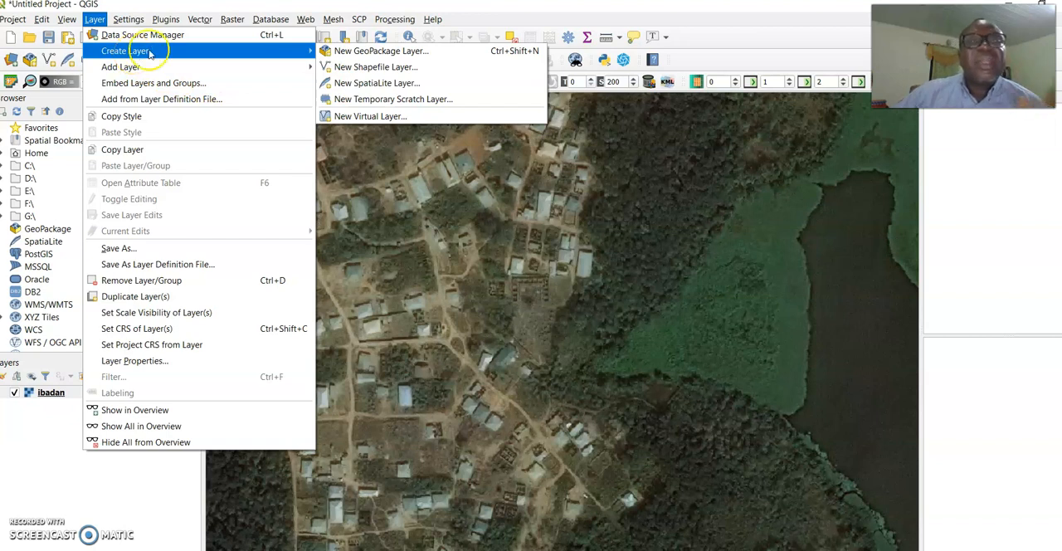
pyautogui.click(375, 67)
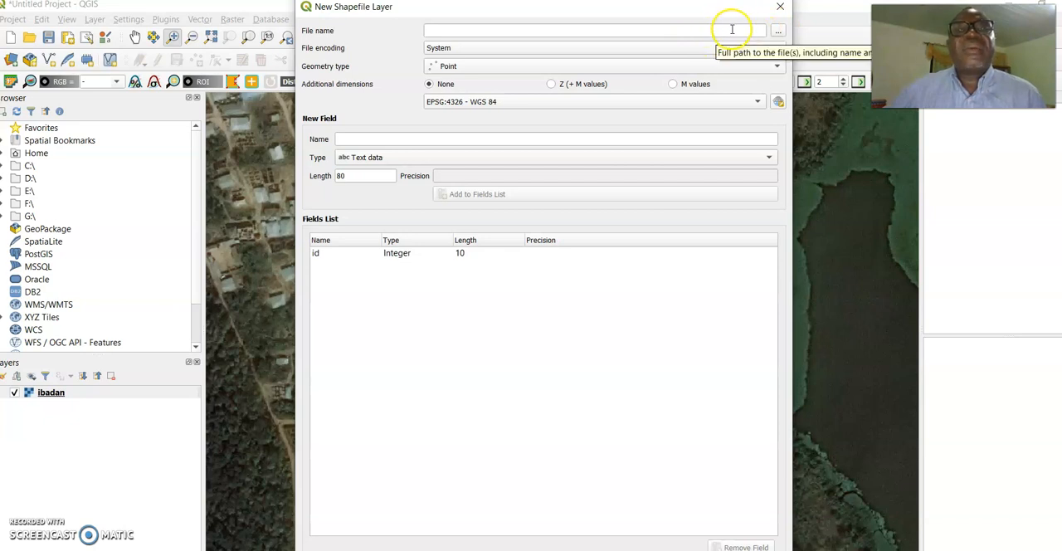
pyautogui.click(776, 31)
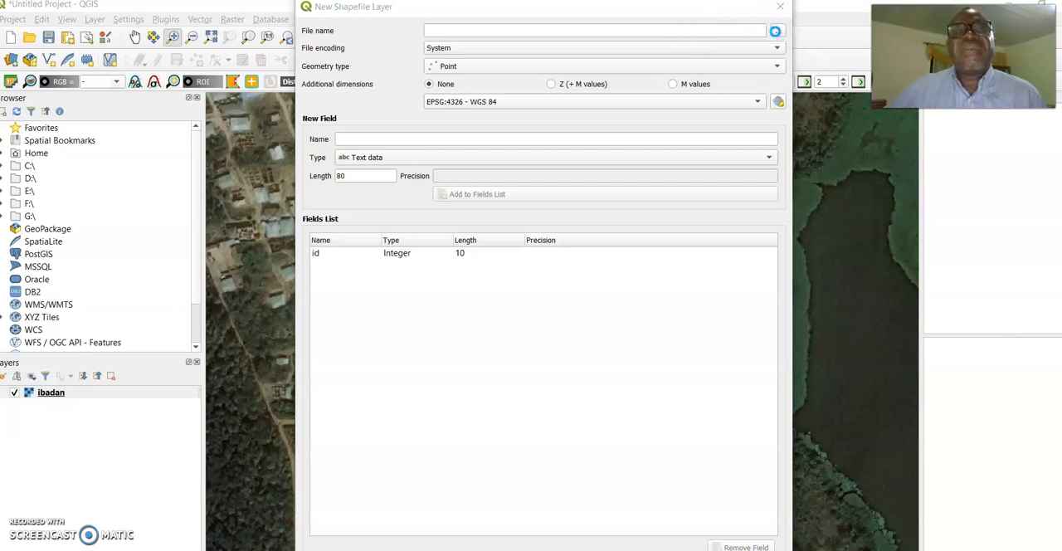
pyautogui.click(547, 264)
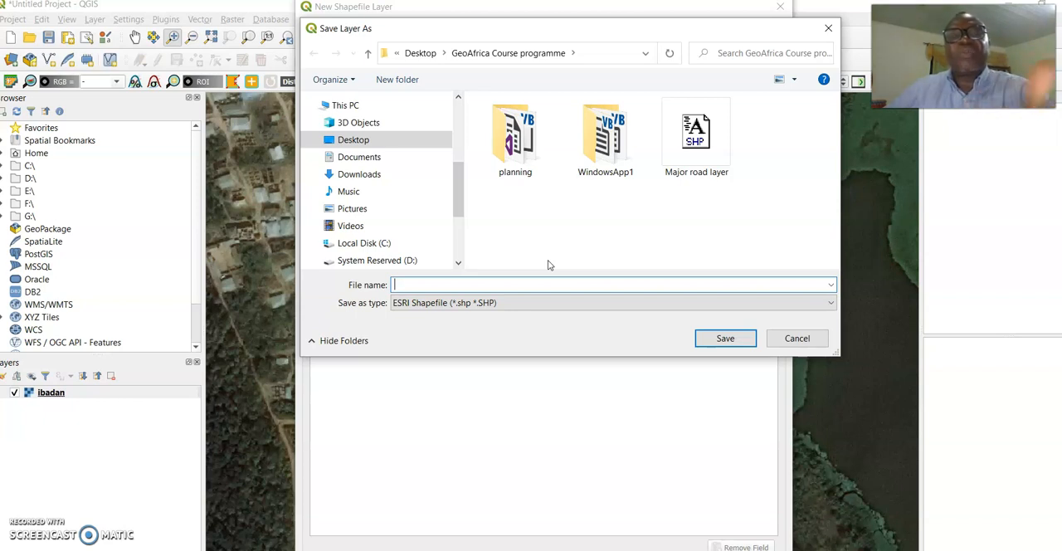
pyautogui.click(520, 280)
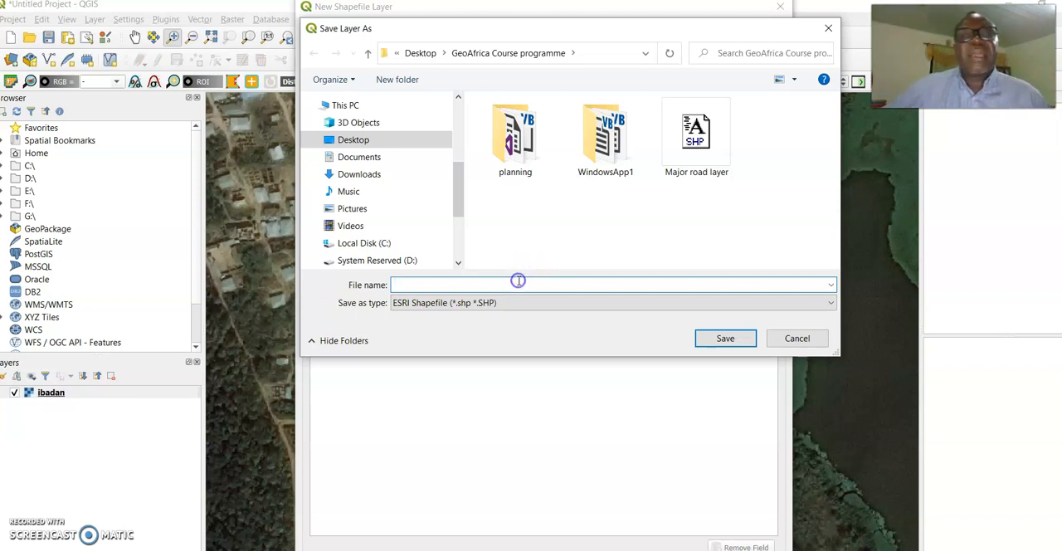
pyautogui.write('Major road')
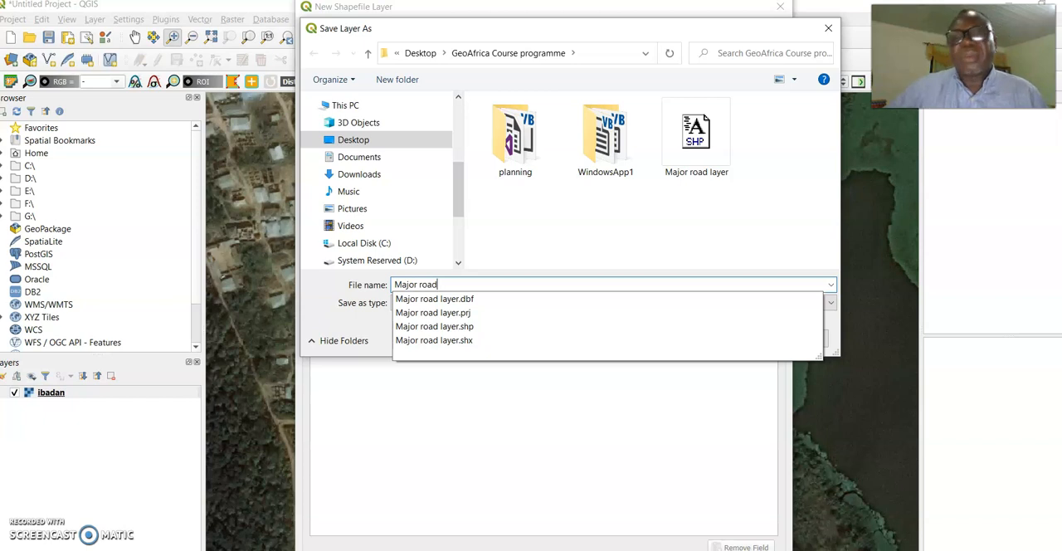
pyautogui.press('Return')
# Set the geometry type of the Major road shapefile to Line
pyautogui.click(778, 67)
pyautogui.click(778, 67)
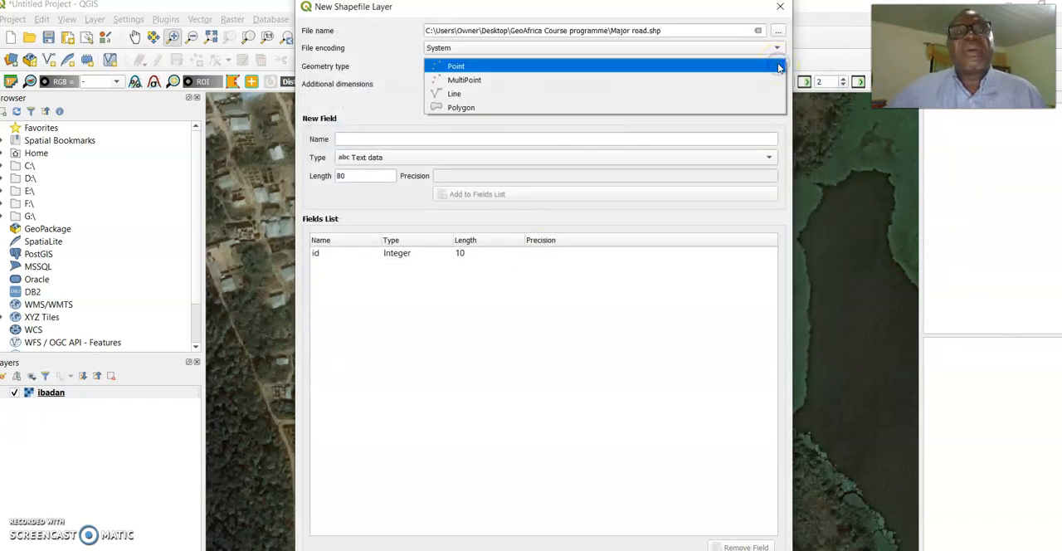
pyautogui.click(505, 94)
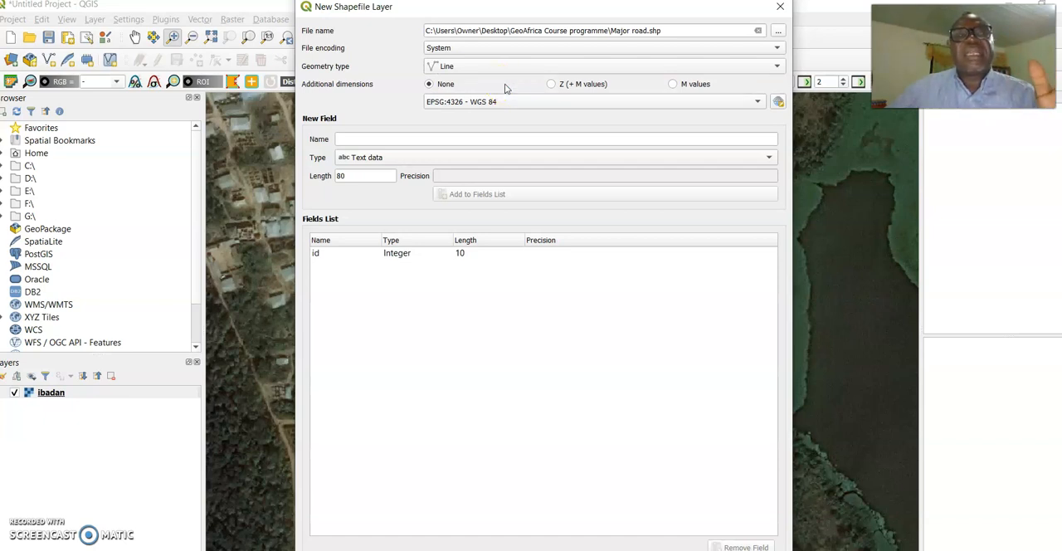
# Enter Name as the new field's name with the Text data type and create the Major road layer
pyautogui.click(534, 139)
pyautogui.write('Name')
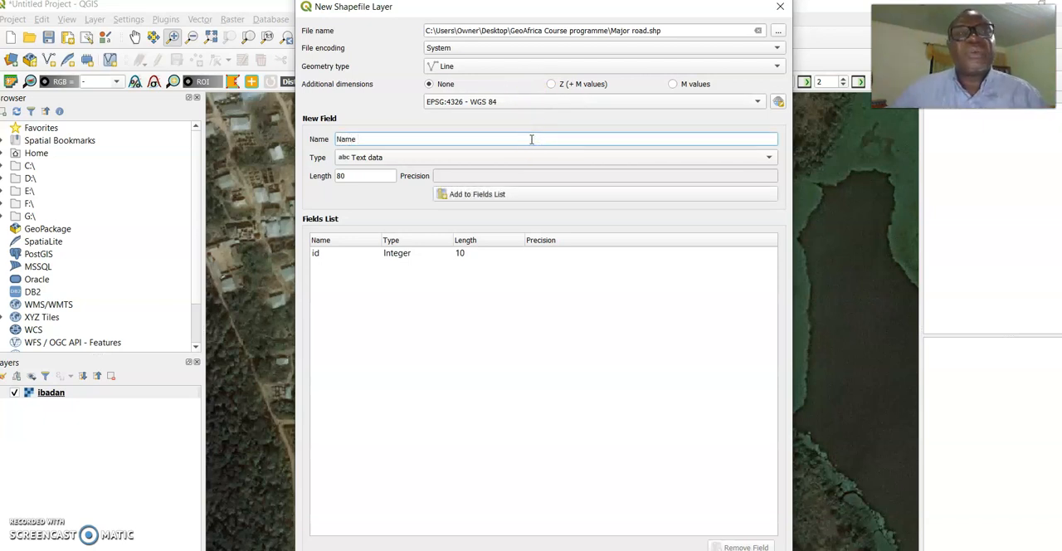
pyautogui.click(769, 158)
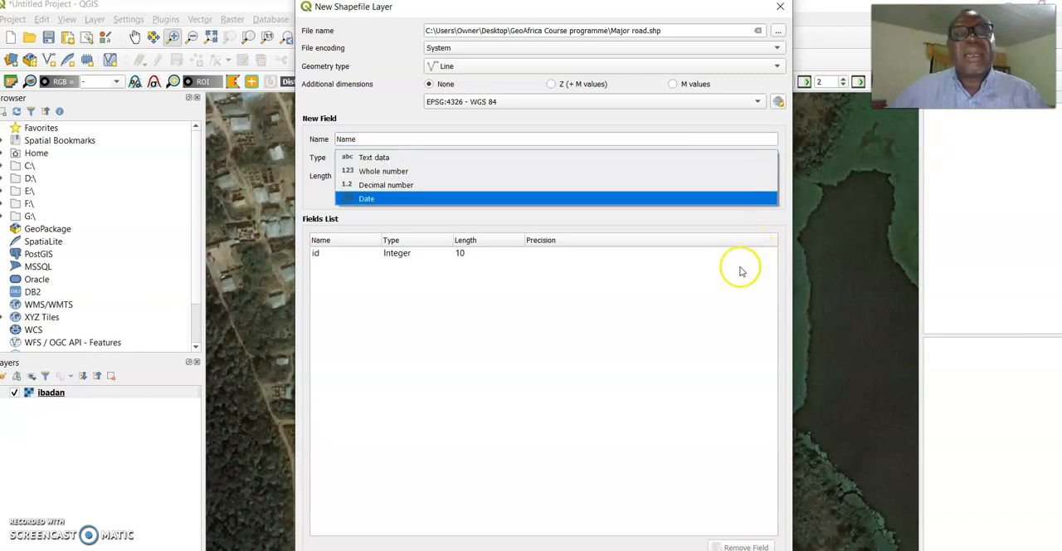
pyautogui.click(426, 157)
pyautogui.click(573, 288)
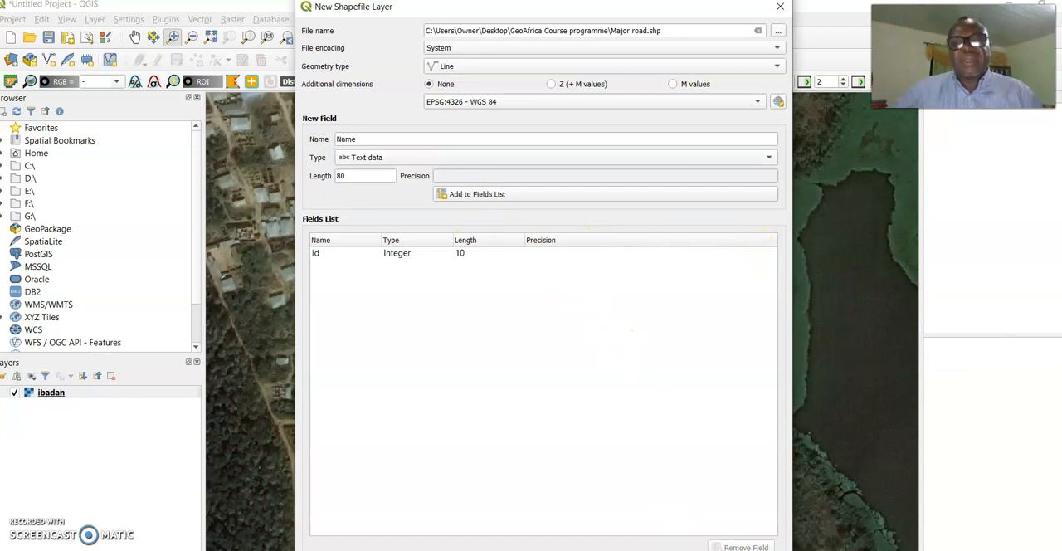
pyautogui.press('Return')
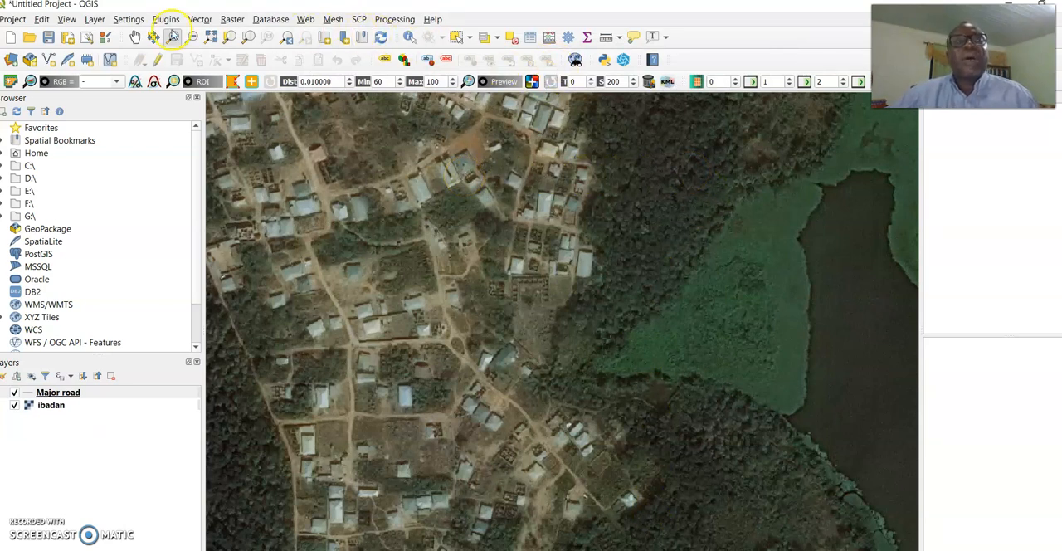
# Start another new shapefile layer and set its file name to Water body in the GeoAfrica Course programme folder
pyautogui.click(94, 19)
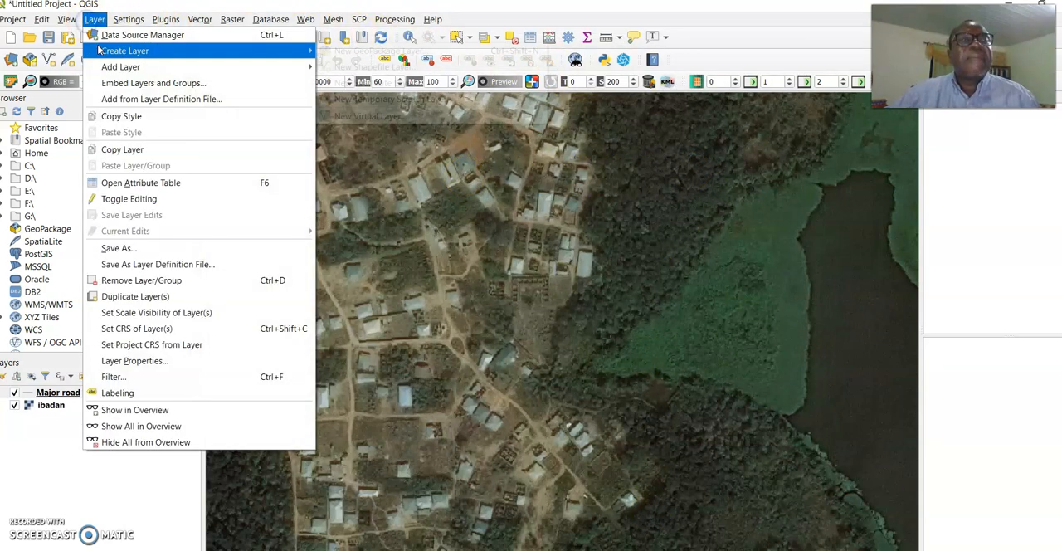
pyautogui.moveTo(118, 51)
pyautogui.click(373, 66)
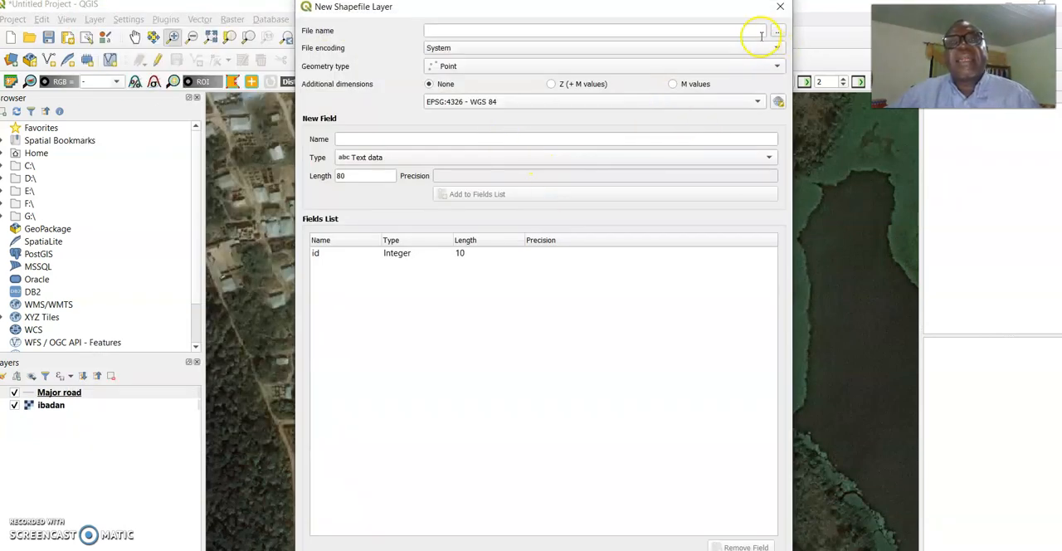
pyautogui.click(777, 33)
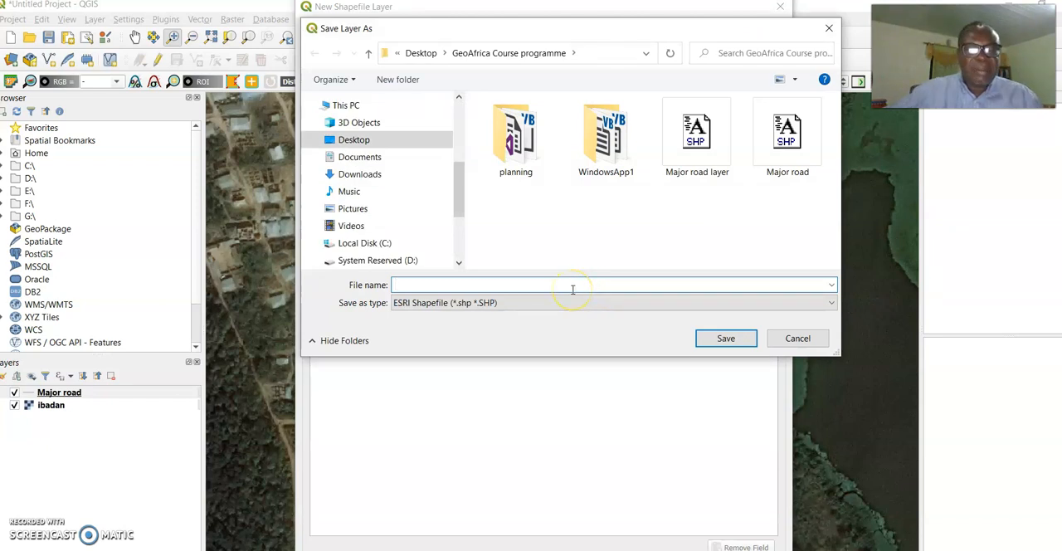
pyautogui.write('Water body')
pyautogui.click(723, 337)
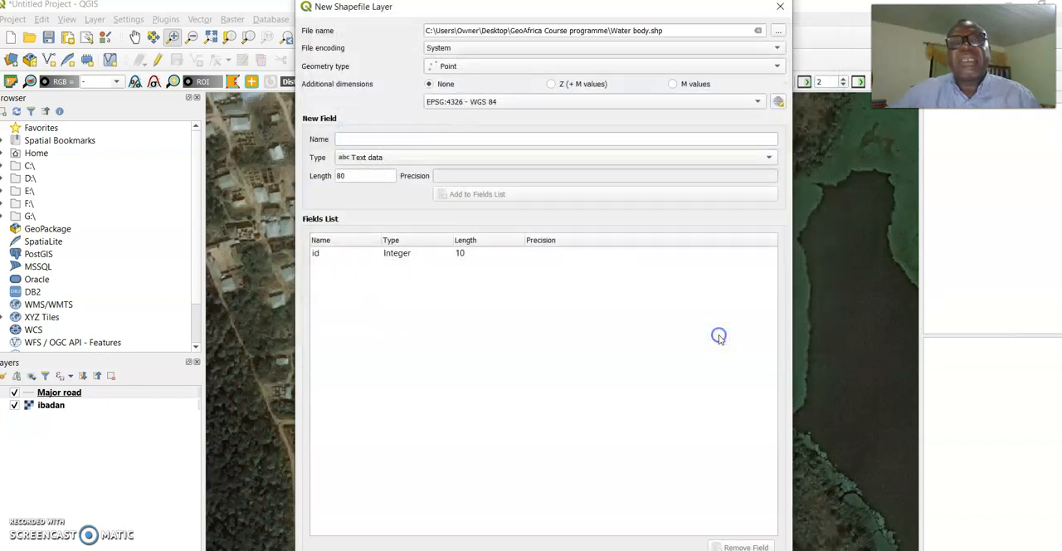
# Create the Water body layer with Polygon geometry and Name entered as the new field's name
pyautogui.click(772, 68)
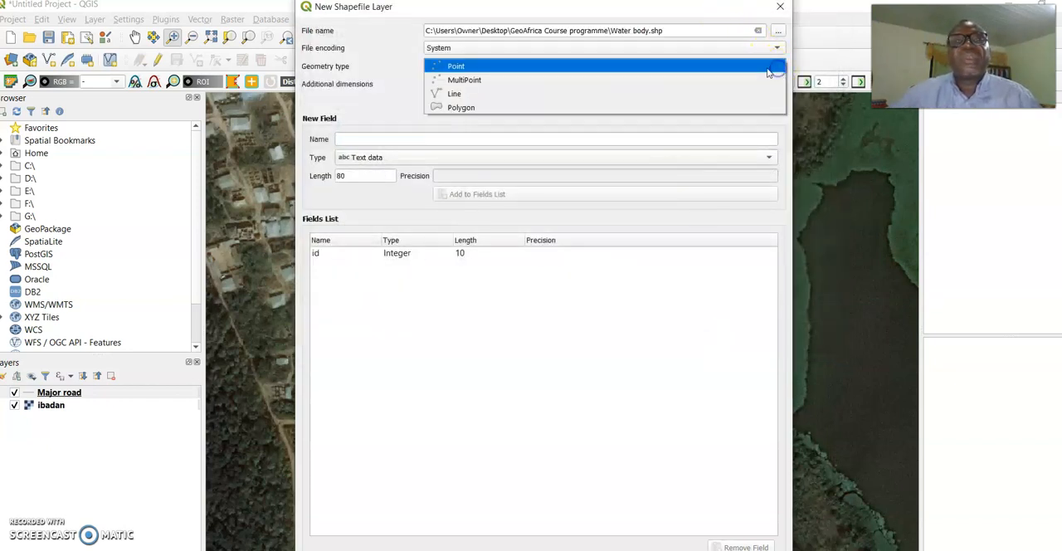
pyautogui.click(497, 107)
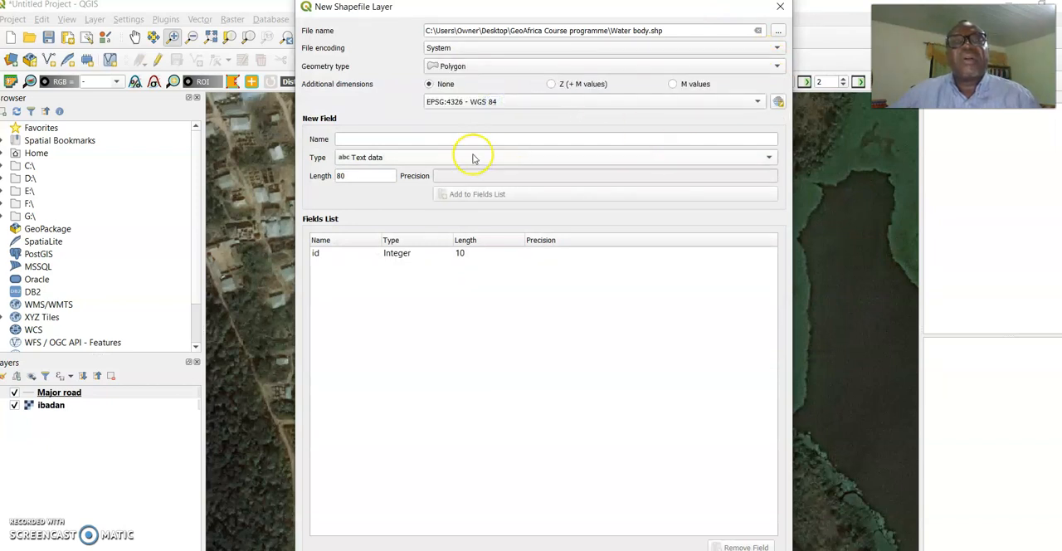
pyautogui.click(470, 140)
pyautogui.write('Name')
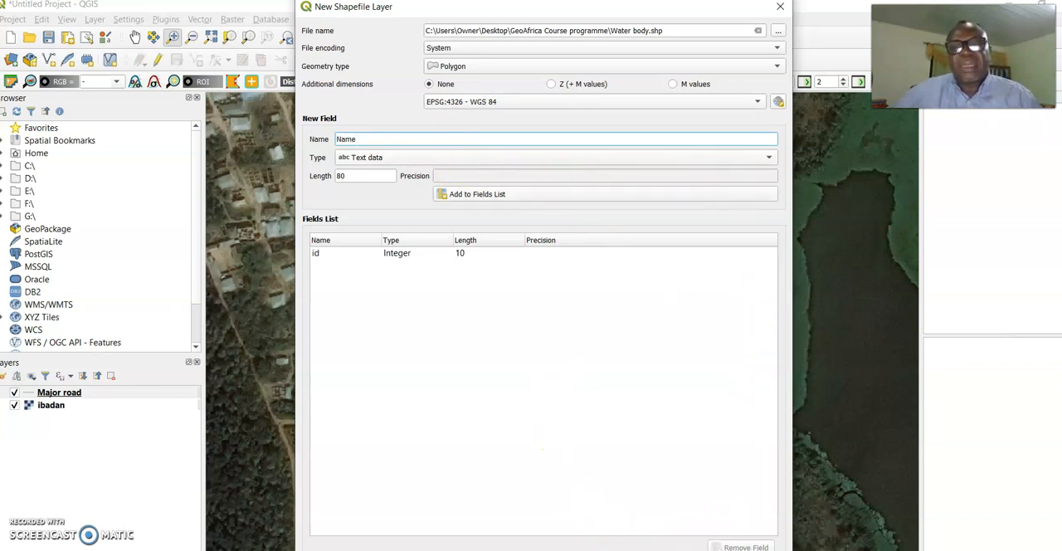
pyautogui.click(610, 549)
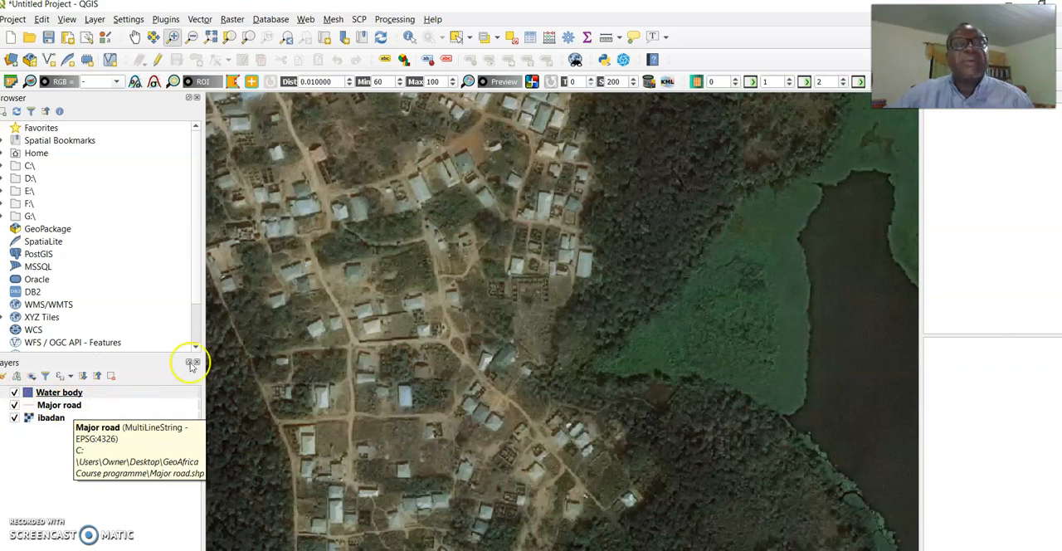
# Turn on editing for the Water body layer and activate the Add Polygon Feature tool
pyautogui.click(159, 62)
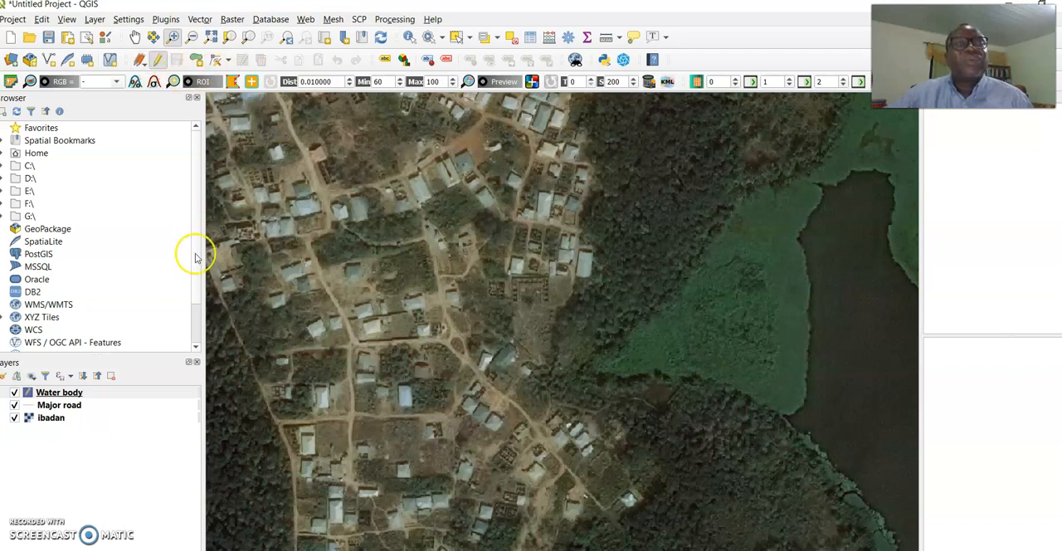
pyautogui.click(81, 395)
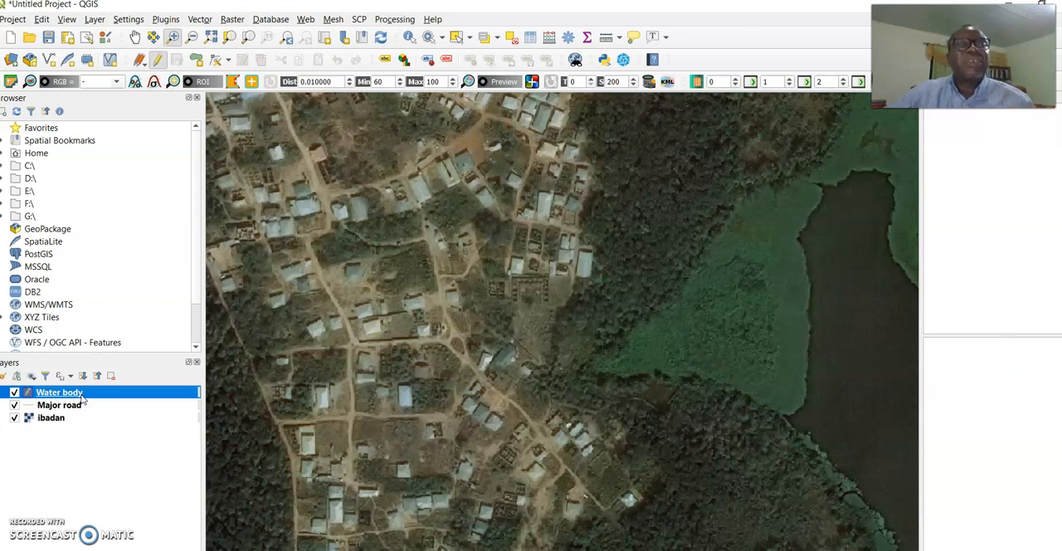
pyautogui.click(197, 62)
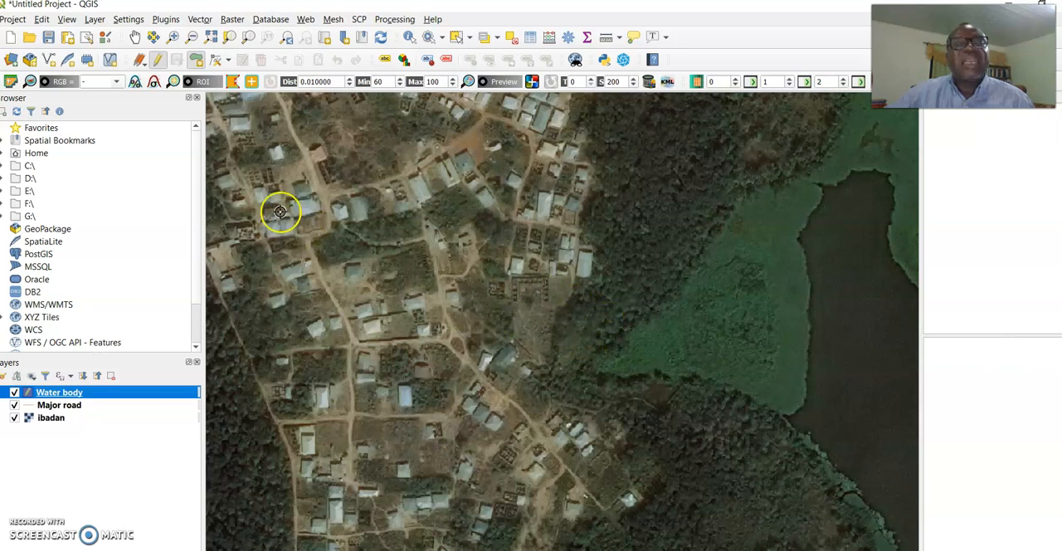
# Start a Water body polygon at the dam's western end and trace along the dam and up the lake's eastern shore
pyautogui.click(134, 37)
pyautogui.moveTo(554, 335); pyautogui.dragTo(208, 391)
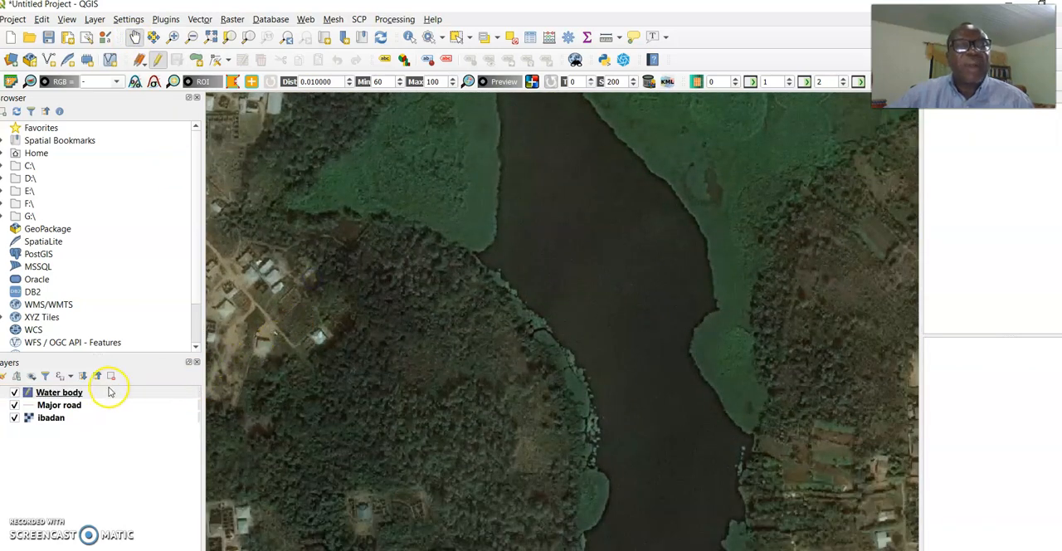
pyautogui.scroll(-2, 403, 345)
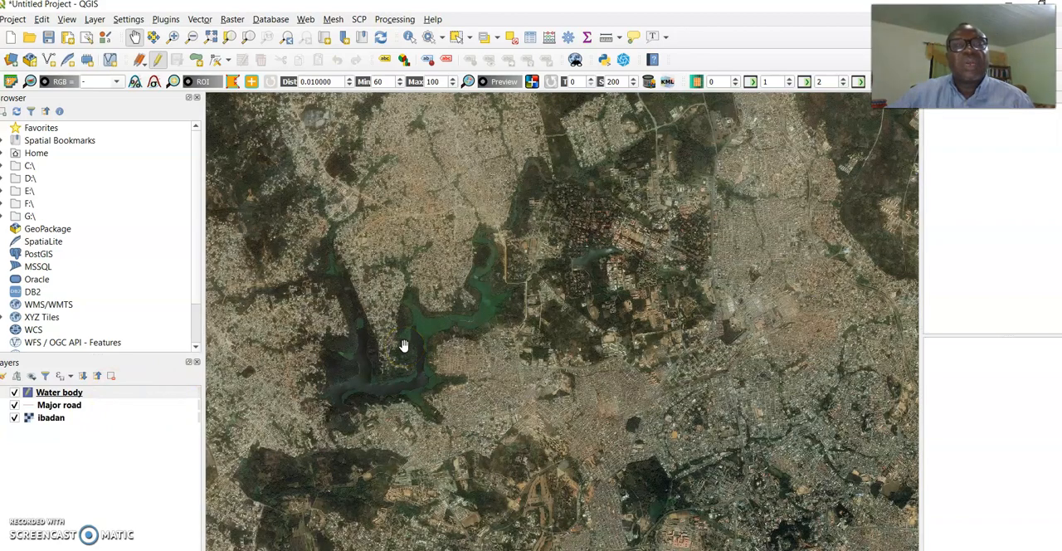
pyautogui.scroll(1, 376, 384)
pyautogui.scroll(3, 368, 365)
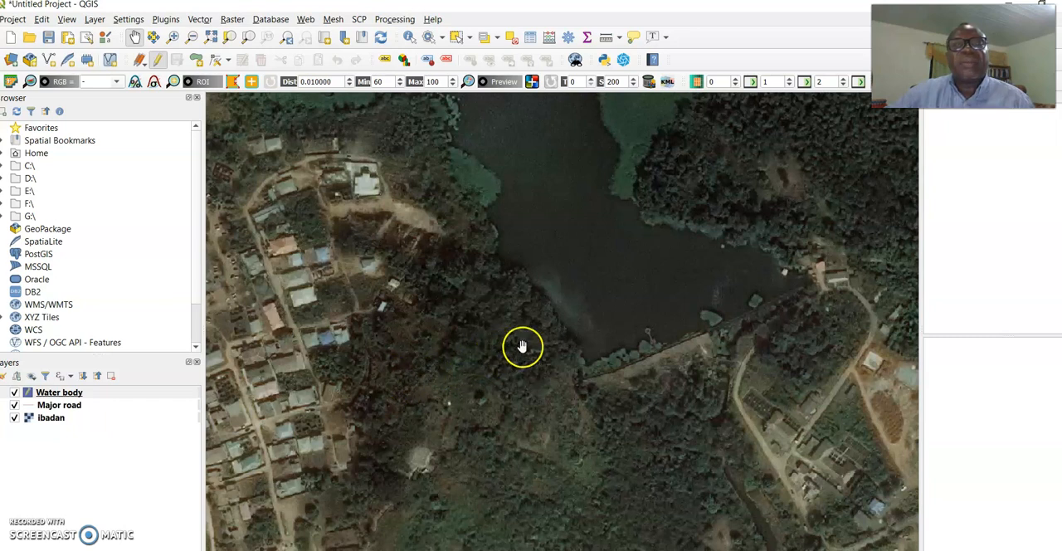
pyautogui.moveTo(521, 344); pyautogui.dragTo(421, 358)
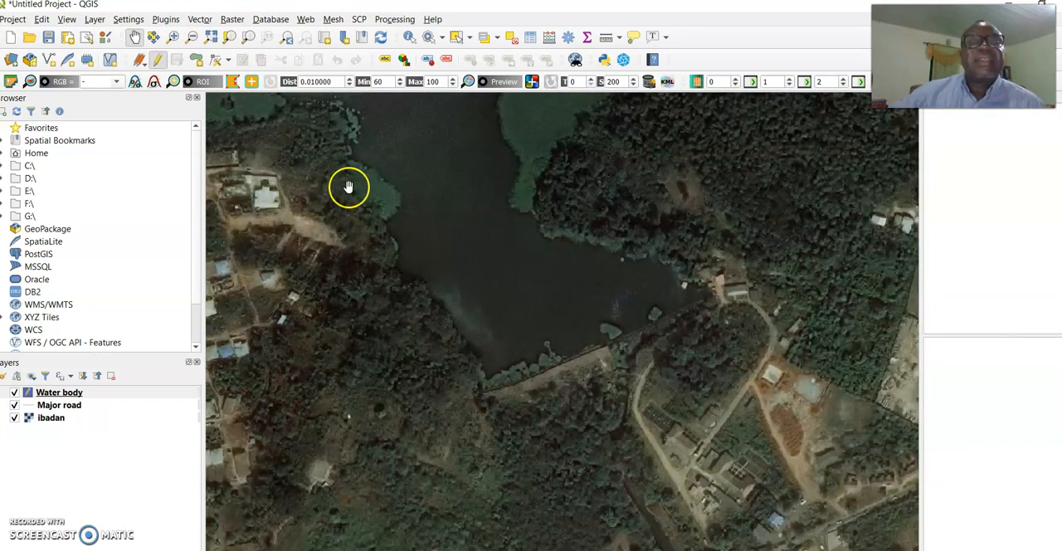
pyautogui.moveTo(341, 173); pyautogui.dragTo(310, 196)
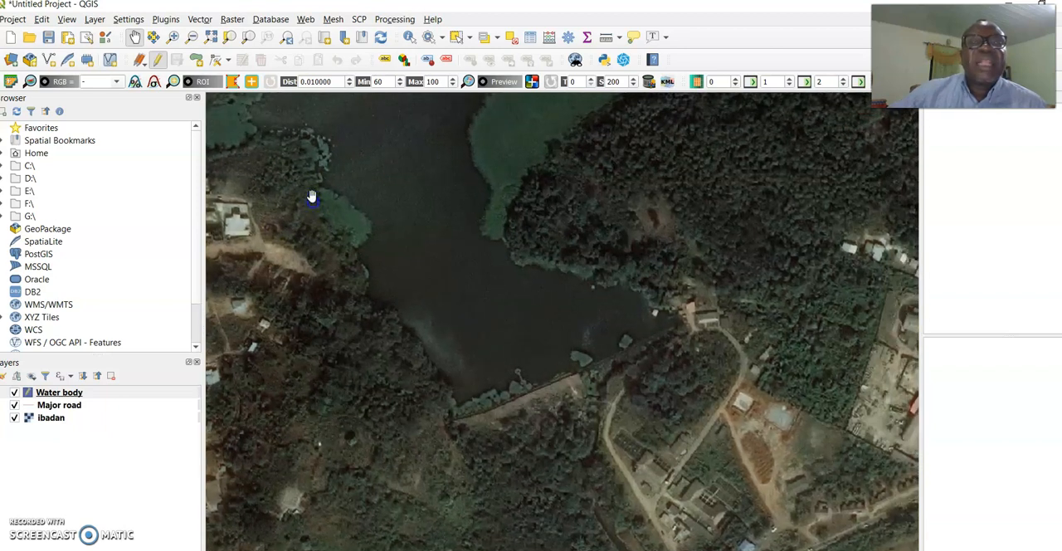
pyautogui.click(199, 61)
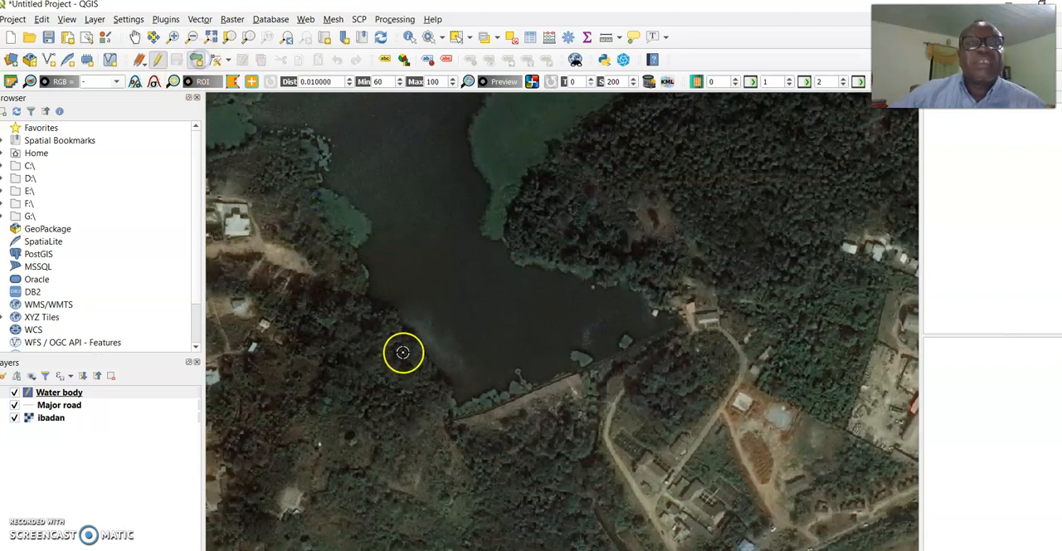
pyautogui.click(456, 409)
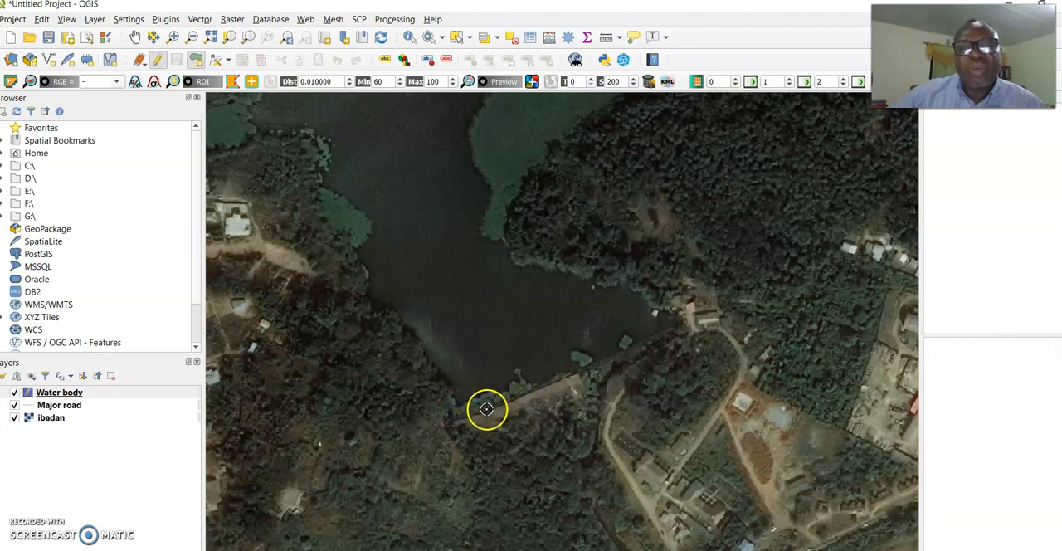
pyautogui.click(459, 410)
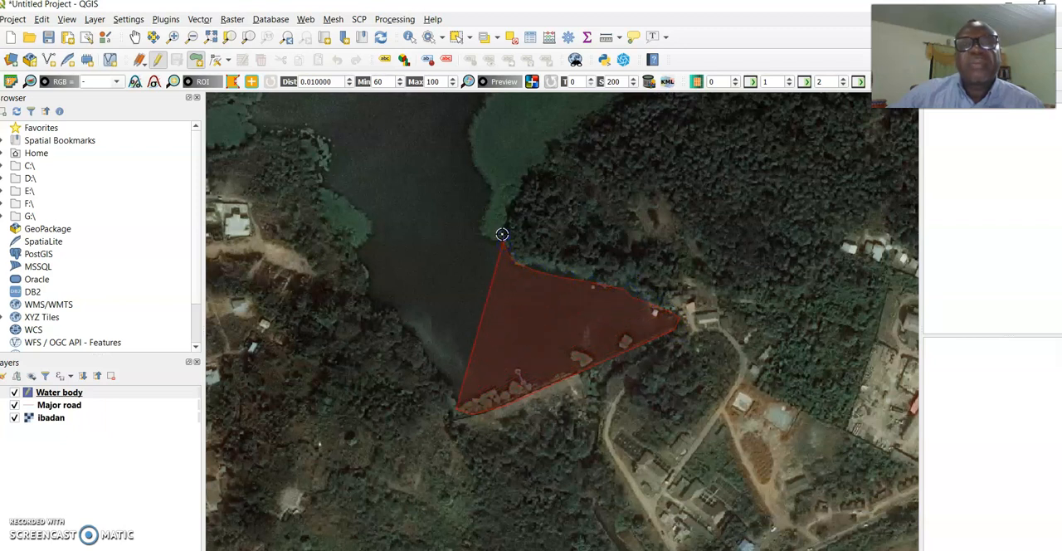
pyautogui.click(500, 242)
pyautogui.click(525, 185)
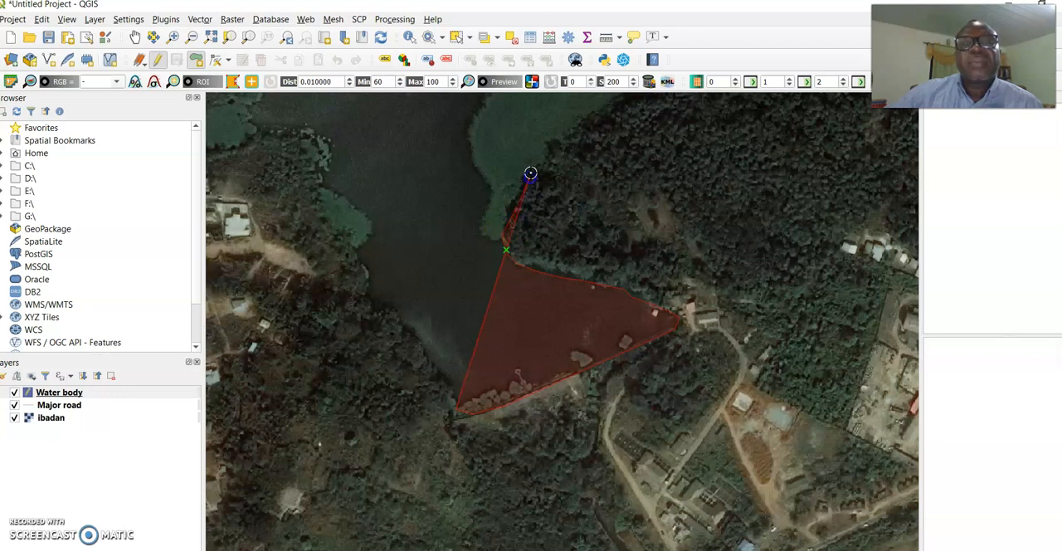
pyautogui.click(568, 129)
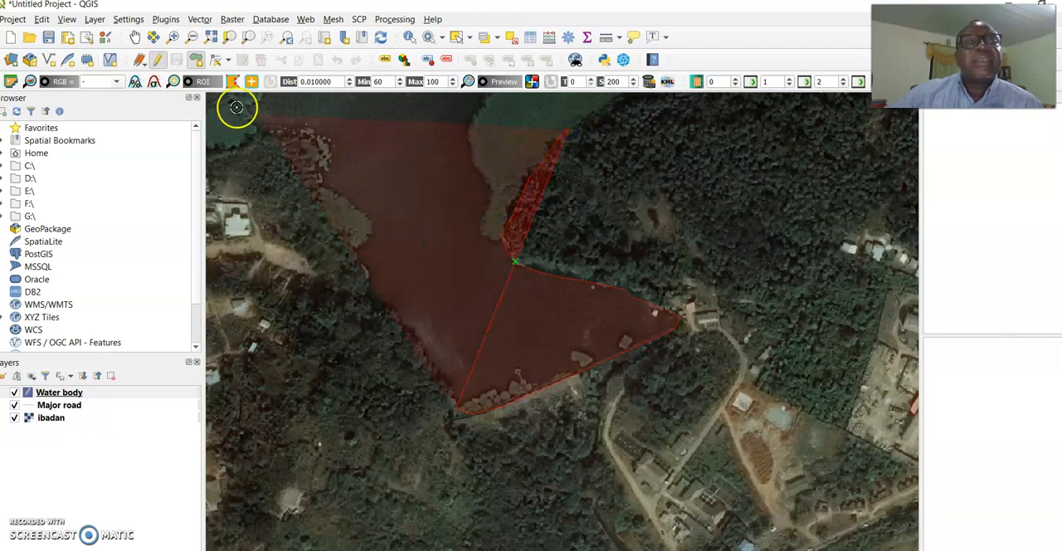
# Extend the Water body polygon around the wooded headland, following the inner edge of the green vegetation and its northern shoreline eastward
pyautogui.click(135, 37)
pyautogui.moveTo(458, 176); pyautogui.dragTo(349, 385)
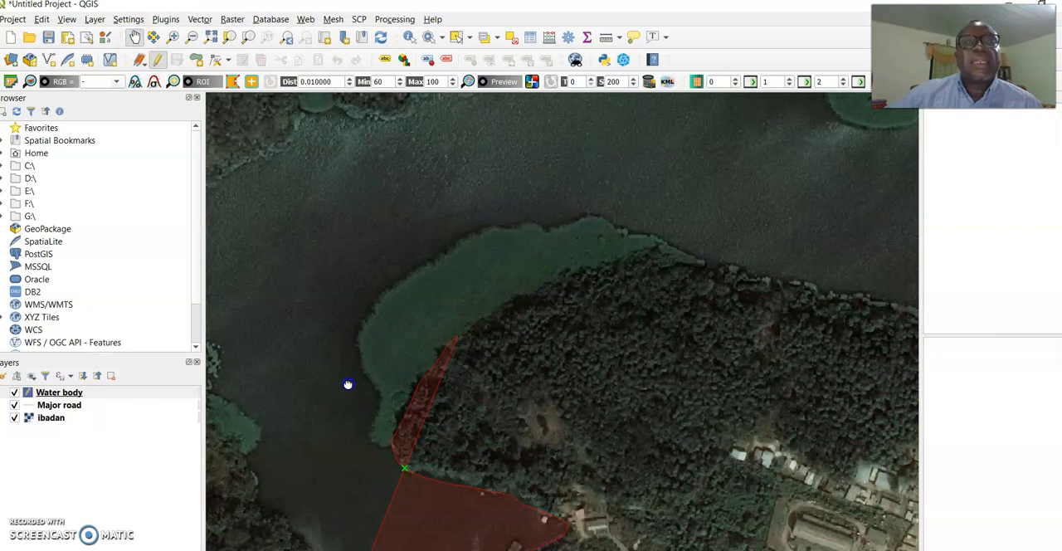
pyautogui.click(196, 59)
pyautogui.click(465, 327)
pyautogui.click(538, 289)
pyautogui.click(581, 273)
pyautogui.click(622, 257)
pyautogui.click(709, 263)
pyautogui.click(756, 272)
pyautogui.click(795, 282)
pyautogui.click(848, 292)
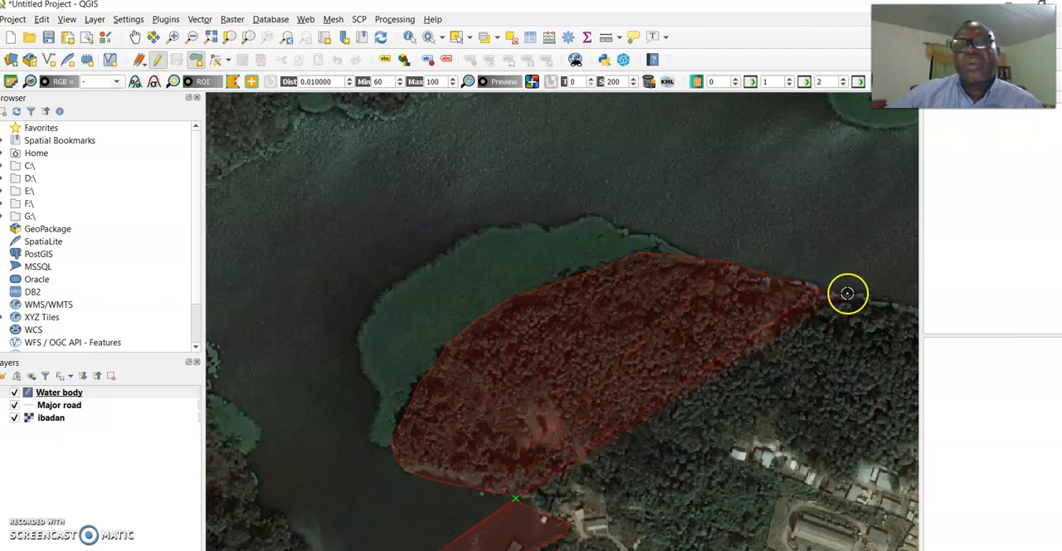
# Continue the polygon eastward along the wooded southern shore, around the small green cove to the edge of the large vegetated inlet
pyautogui.click(137, 39)
pyautogui.moveTo(720, 256); pyautogui.dragTo(324, 300)
pyautogui.moveTo(577, 325); pyautogui.dragTo(520, 323)
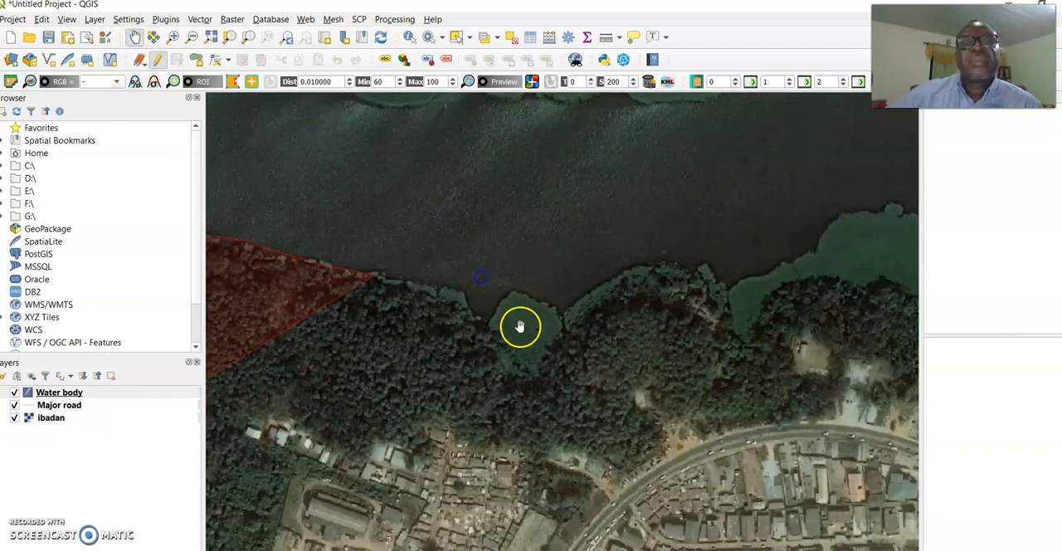
pyautogui.click(195, 58)
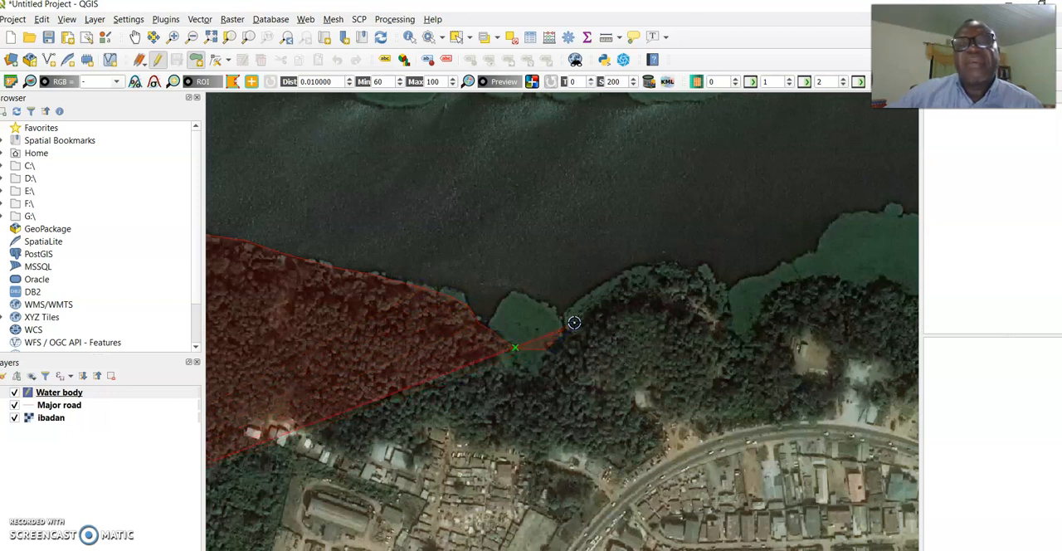
pyautogui.click(640, 294)
pyautogui.click(680, 277)
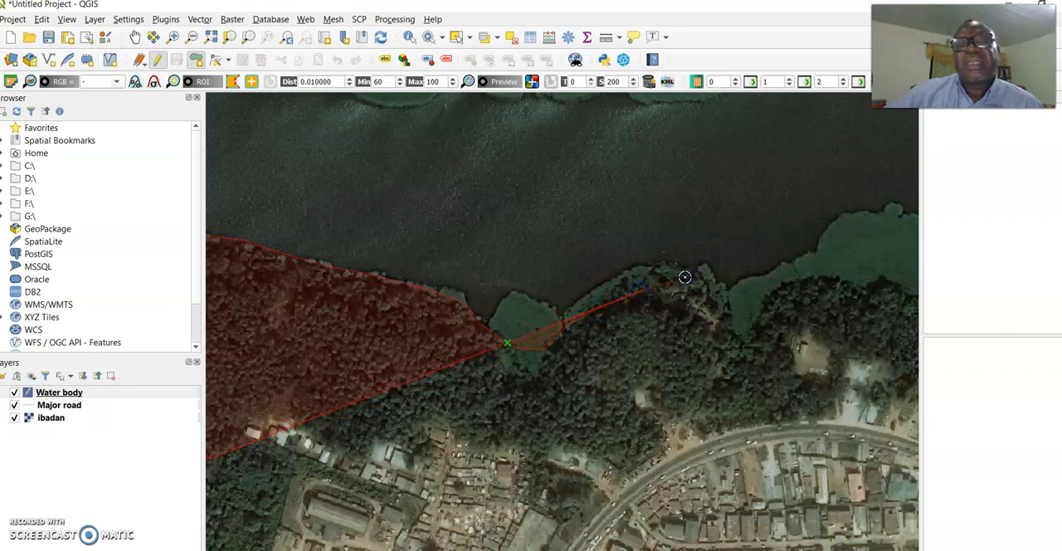
pyautogui.click(715, 284)
pyautogui.click(755, 282)
pyautogui.click(788, 265)
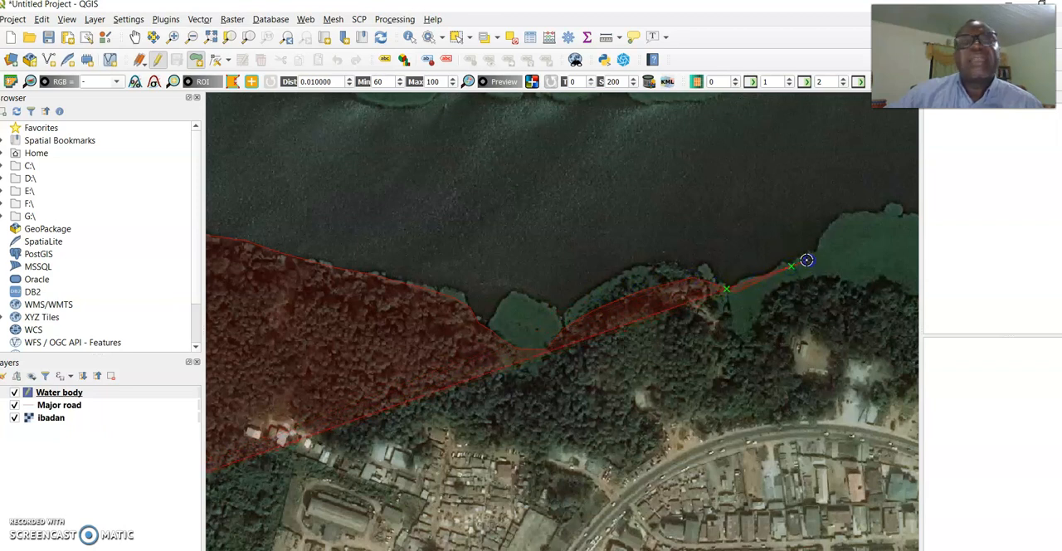
# Trace the polygon southeast along the southwestern edge of the large vegetation-covered inlet
pyautogui.click(135, 37)
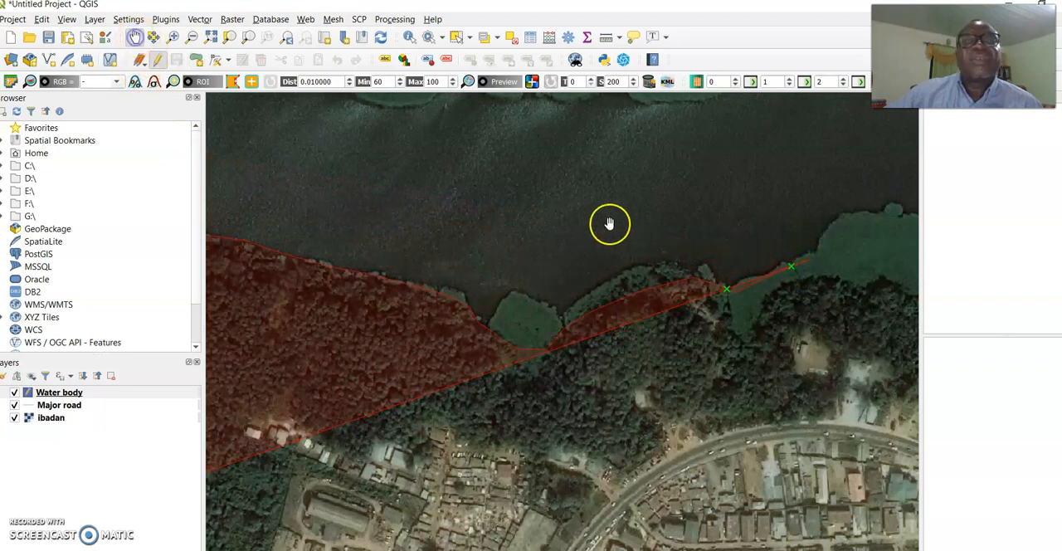
pyautogui.moveTo(614, 221); pyautogui.dragTo(215, 277)
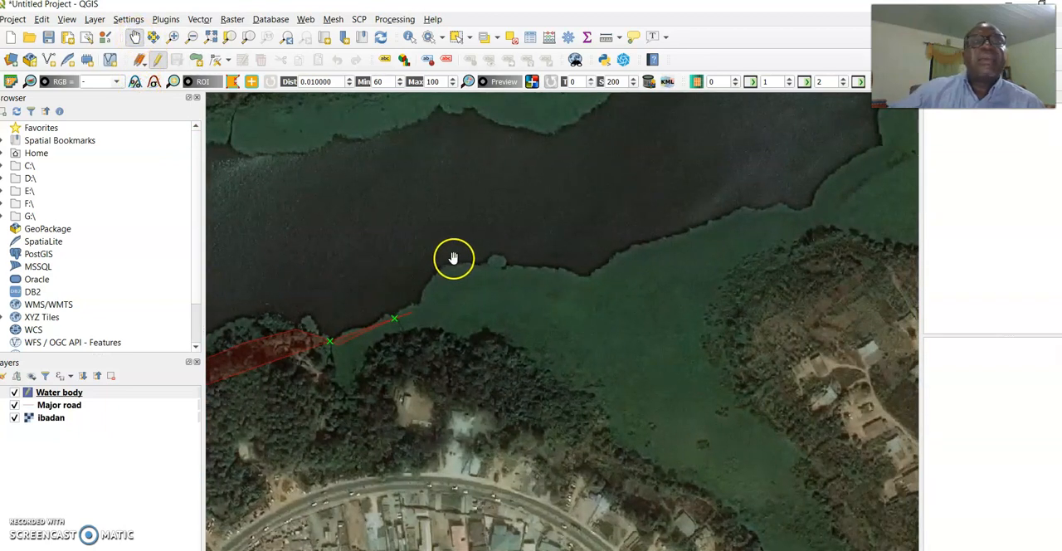
pyautogui.click(196, 60)
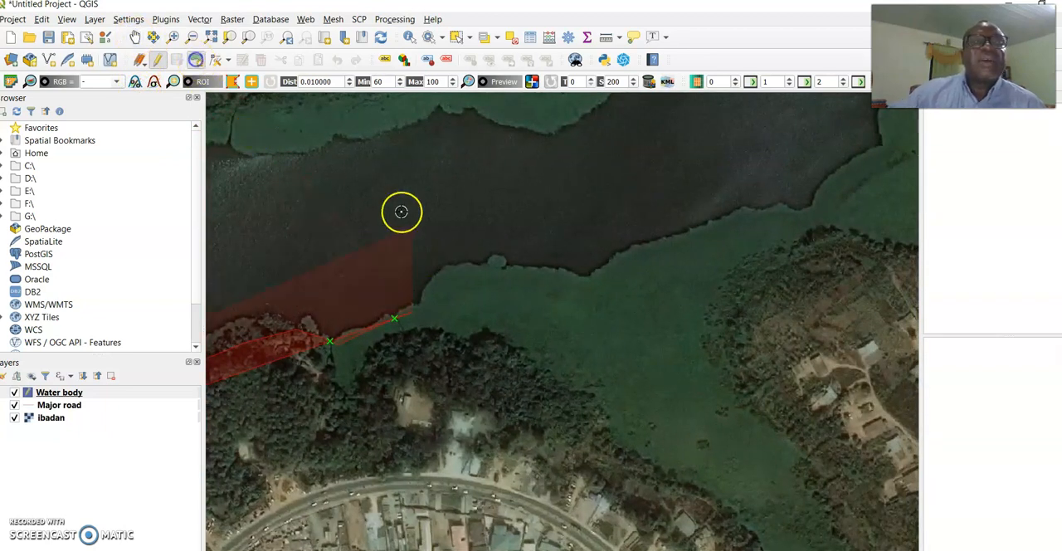
pyautogui.click(438, 325)
pyautogui.click(496, 337)
pyautogui.click(537, 366)
pyautogui.click(574, 395)
pyautogui.click(615, 434)
pyautogui.click(706, 481)
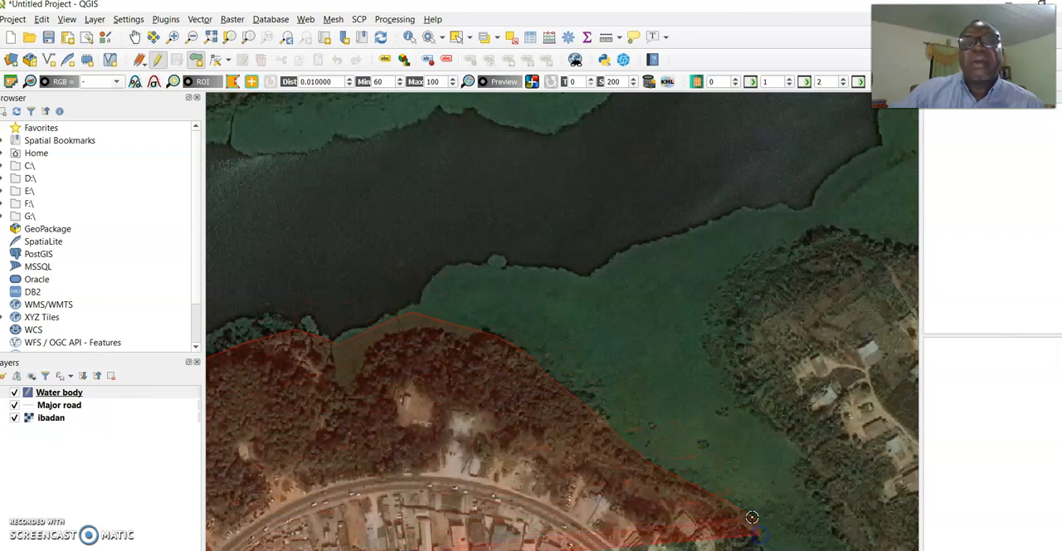
pyautogui.click(135, 37)
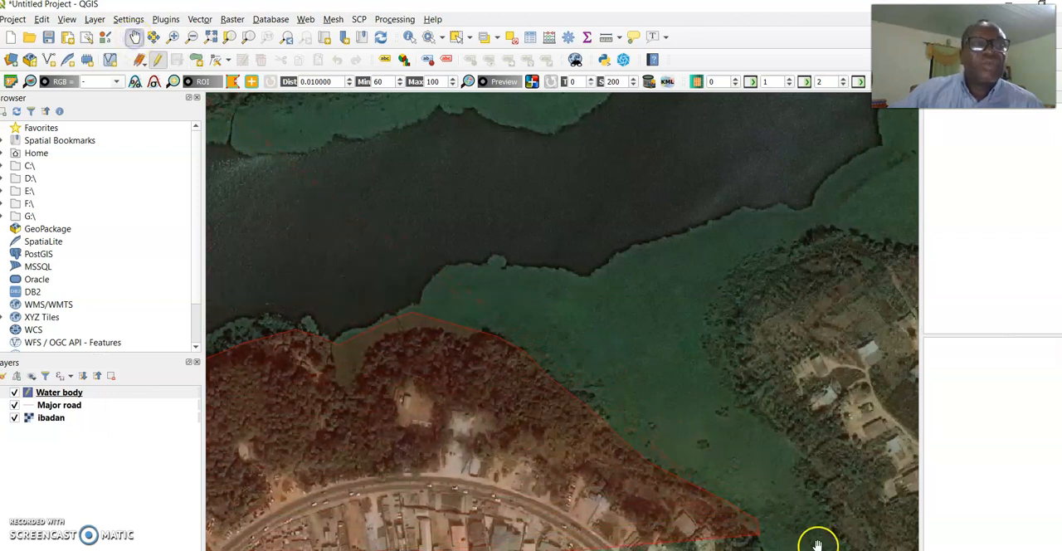
pyautogui.moveTo(753, 464); pyautogui.dragTo(509, 271)
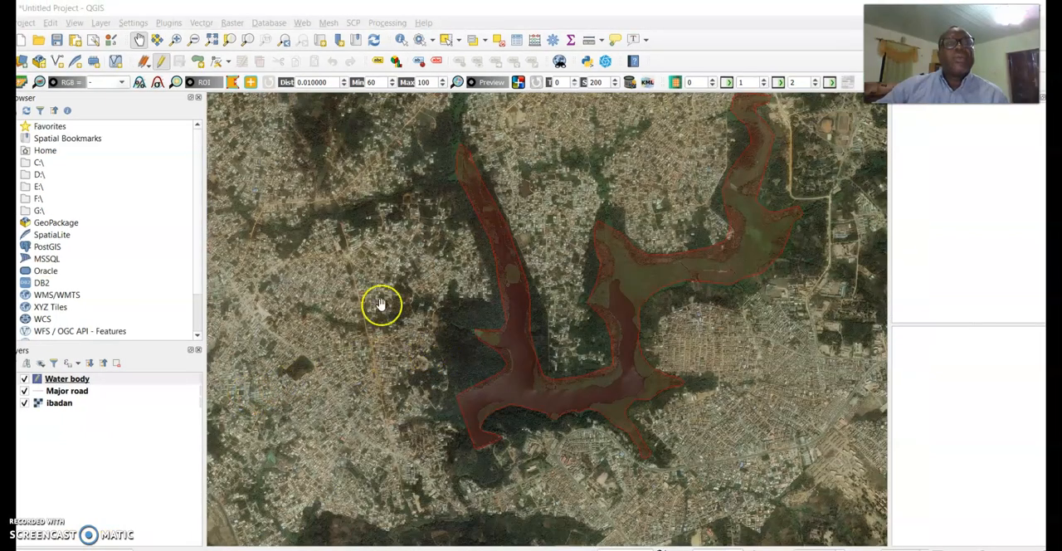
# Finish editing the Water body layer and turn on editing for the Major road layer
pyautogui.click(161, 65)
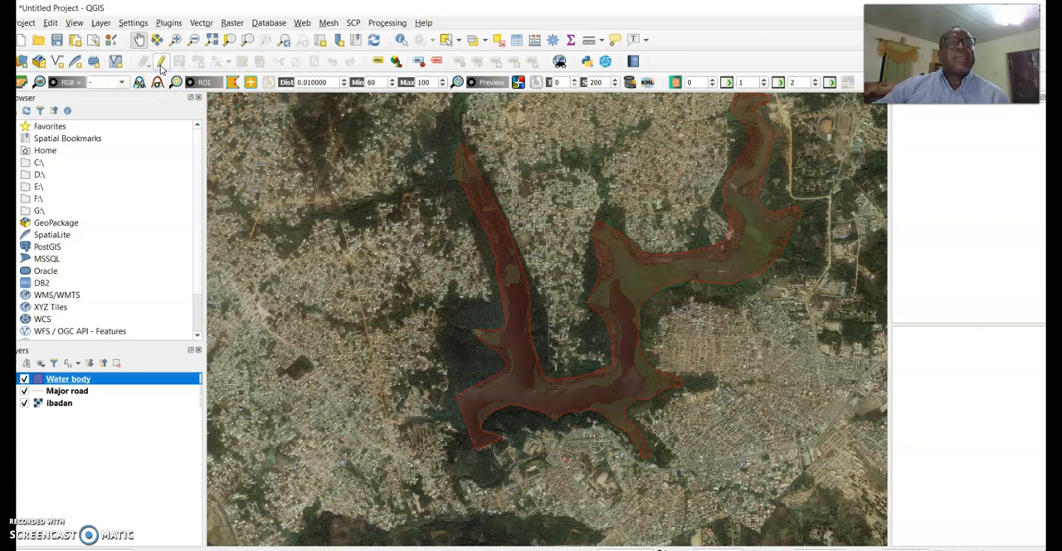
pyautogui.click(161, 66)
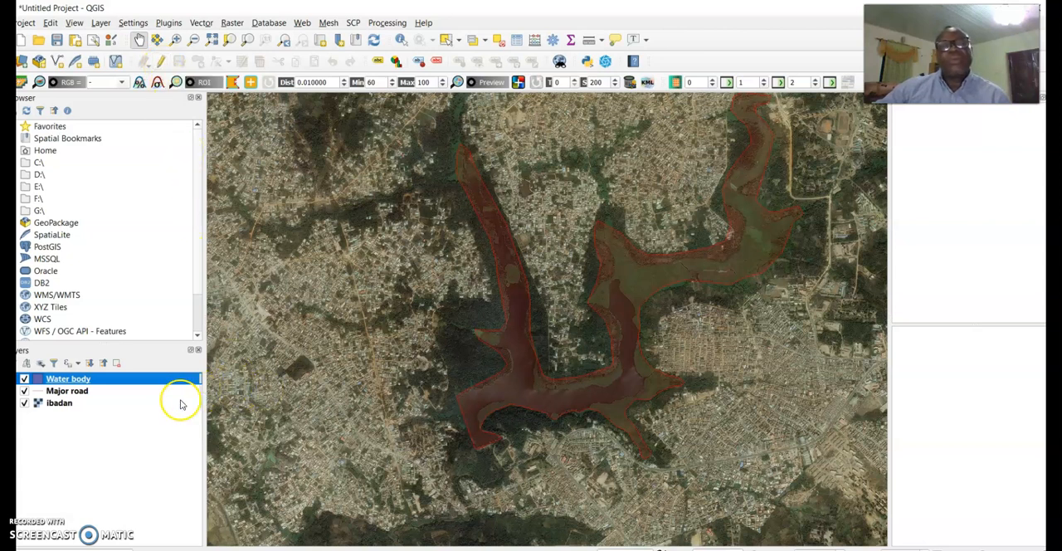
pyautogui.click(48, 393)
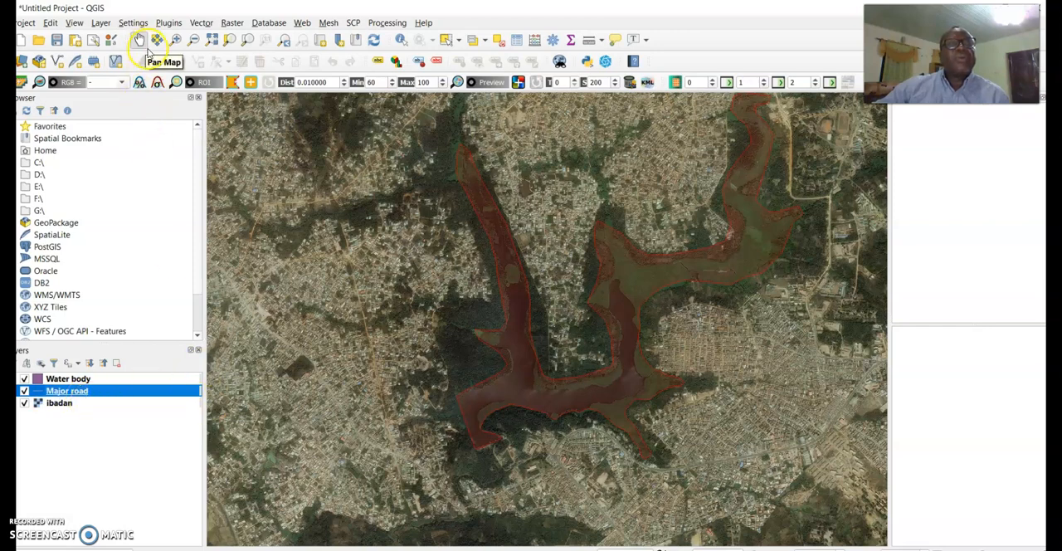
pyautogui.click(160, 61)
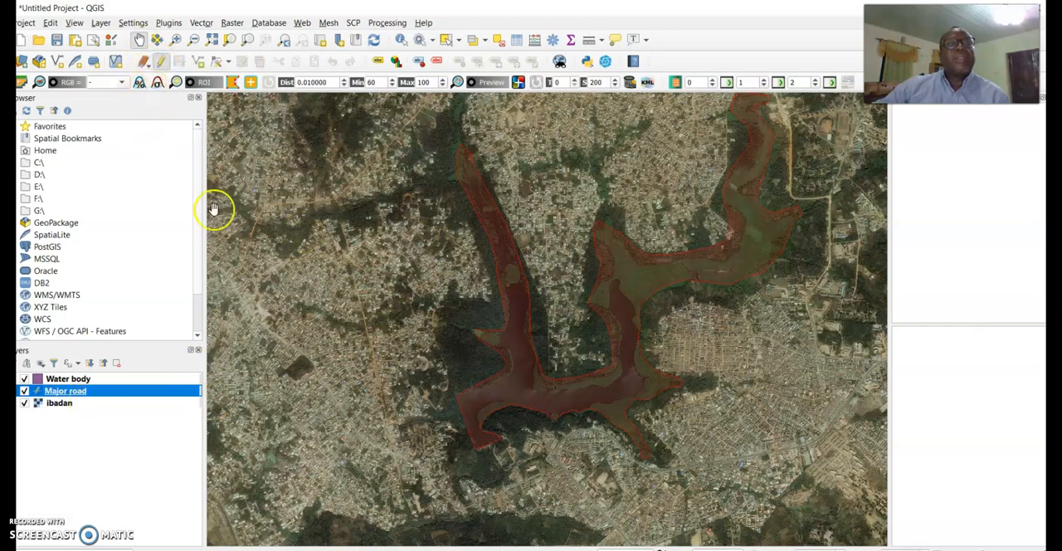
# Locate the dual-carriageway highway on the Ibadan image, select the Major road layer and activate the Add Line Feature tool
pyautogui.scroll(-5, 354, 279)
pyautogui.scroll(5, 382, 286)
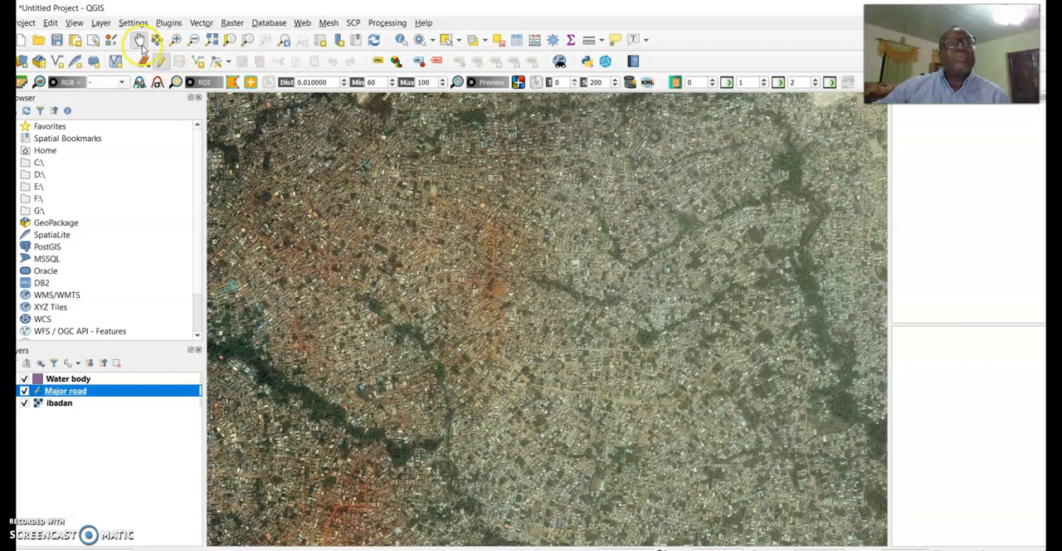
pyautogui.moveTo(506, 405); pyautogui.dragTo(403, 183)
pyautogui.moveTo(519, 388); pyautogui.dragTo(469, 291)
pyautogui.moveTo(572, 365); pyautogui.dragTo(540, 316)
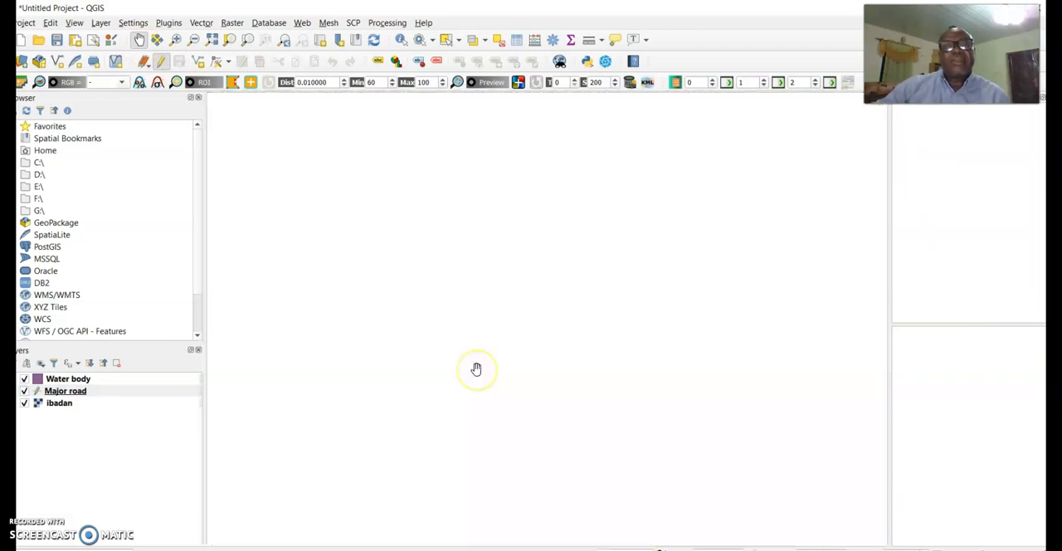
pyautogui.moveTo(505, 362); pyautogui.dragTo(455, 330)
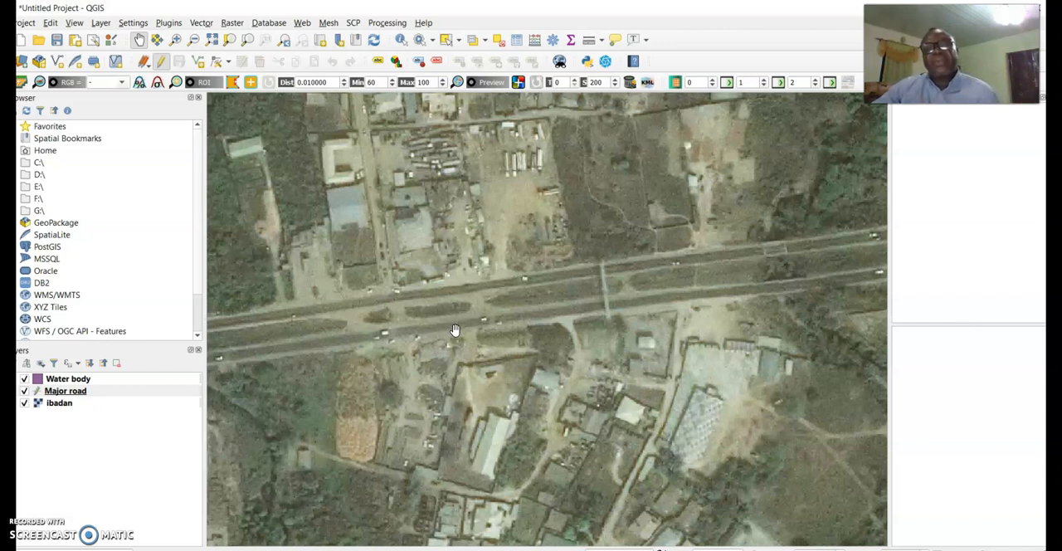
pyautogui.moveTo(395, 339); pyautogui.dragTo(563, 339)
pyautogui.moveTo(344, 376); pyautogui.dragTo(600, 324)
pyautogui.moveTo(505, 327); pyautogui.dragTo(621, 324)
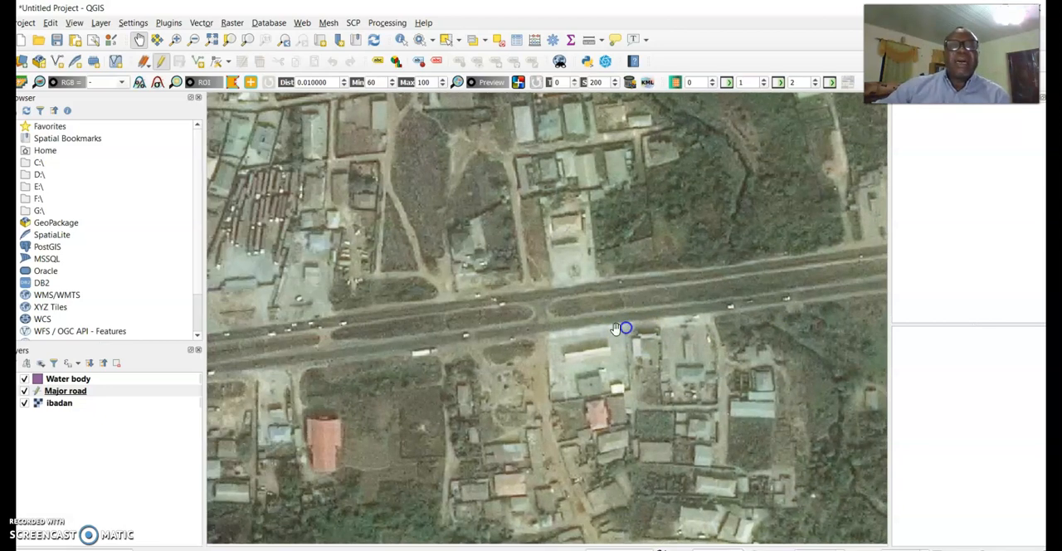
pyautogui.moveTo(471, 358); pyautogui.dragTo(617, 318)
pyautogui.moveTo(456, 339); pyautogui.dragTo(593, 331)
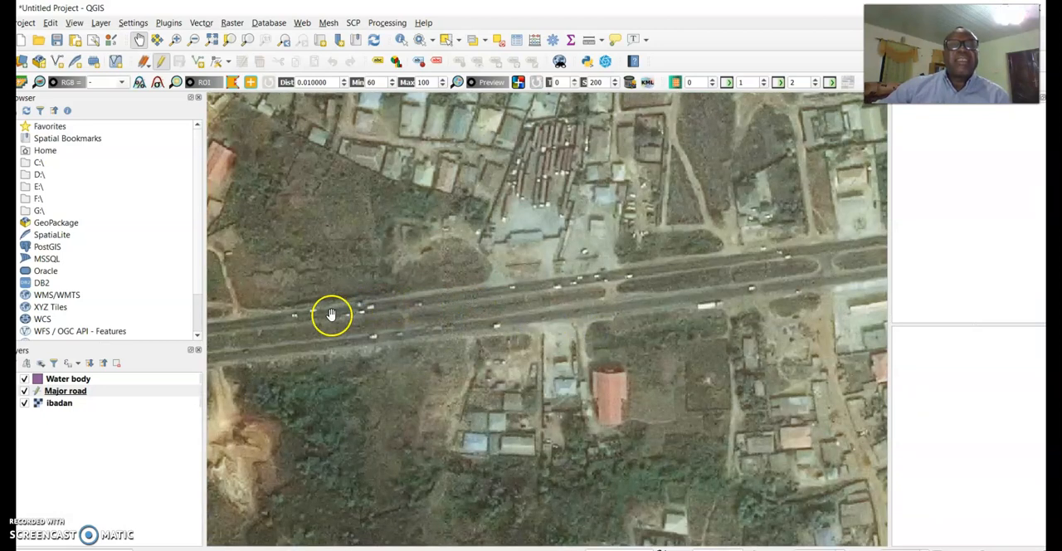
pyautogui.scroll(-2, 483, 313)
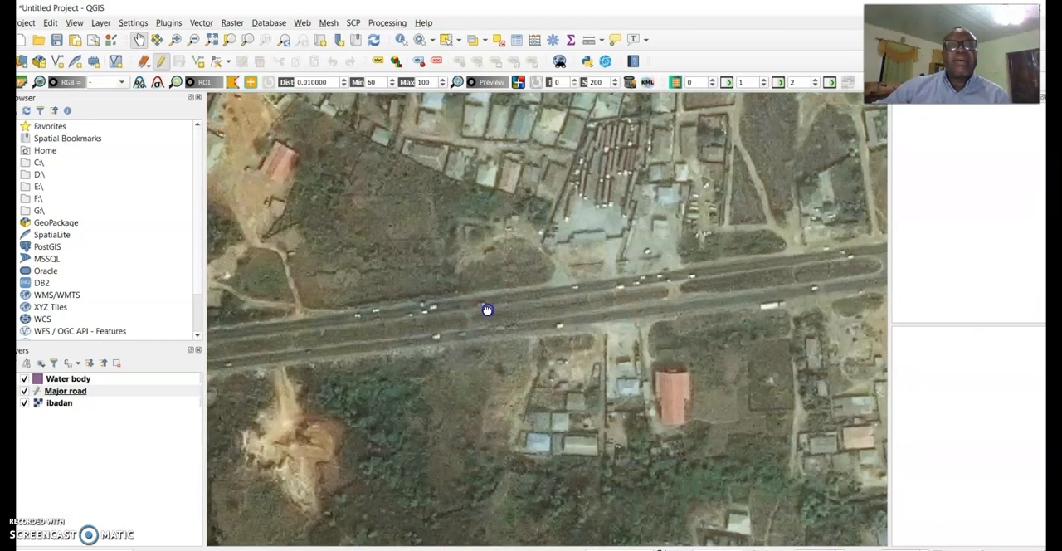
pyautogui.scroll(-5, 484, 316)
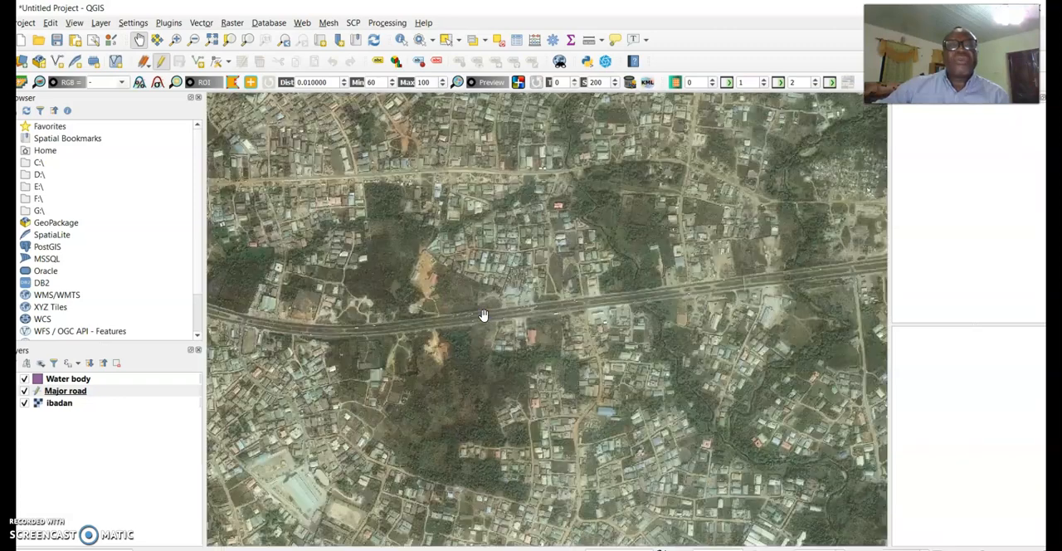
pyautogui.scroll(6, 483, 315)
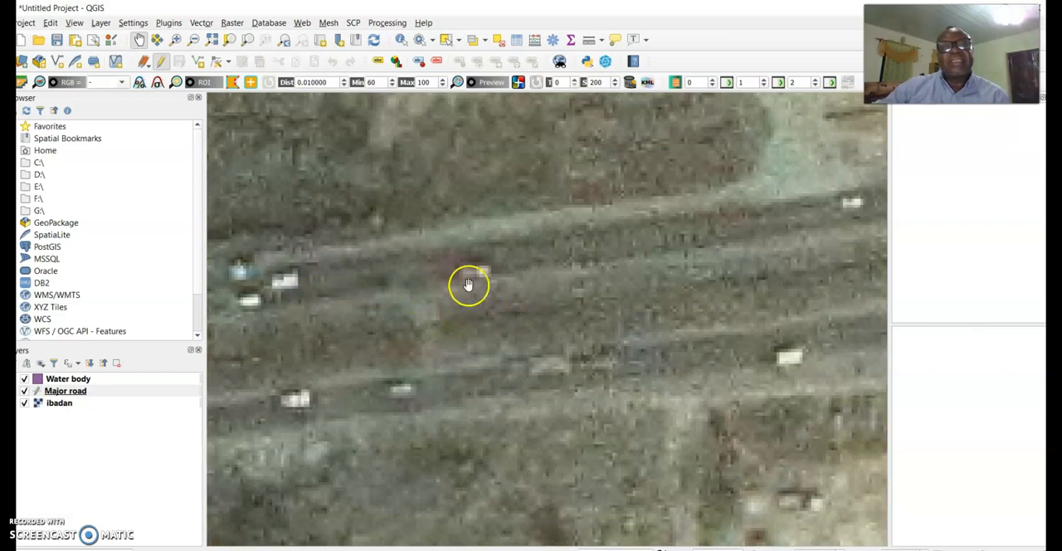
pyautogui.click(81, 397)
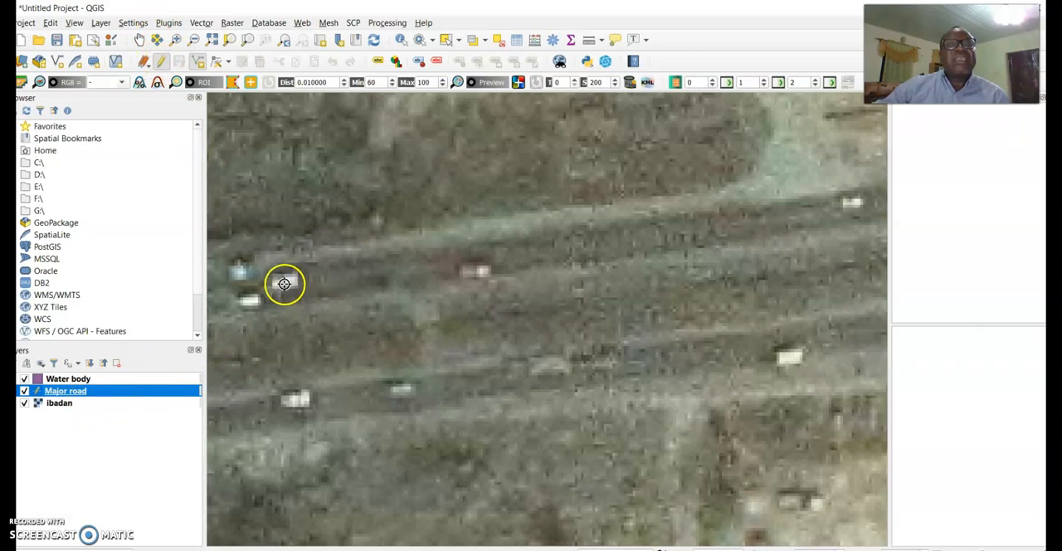
# Draw a short Major road line along the highway's northern carriageway, ending near the cars, and accept its attributes with an empty id
pyautogui.click(197, 63)
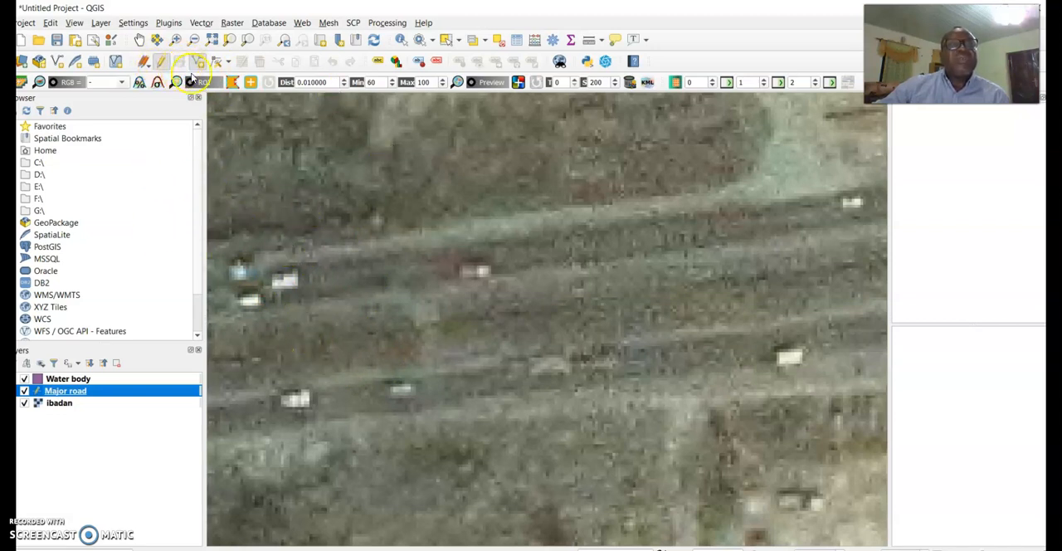
pyautogui.click(274, 291)
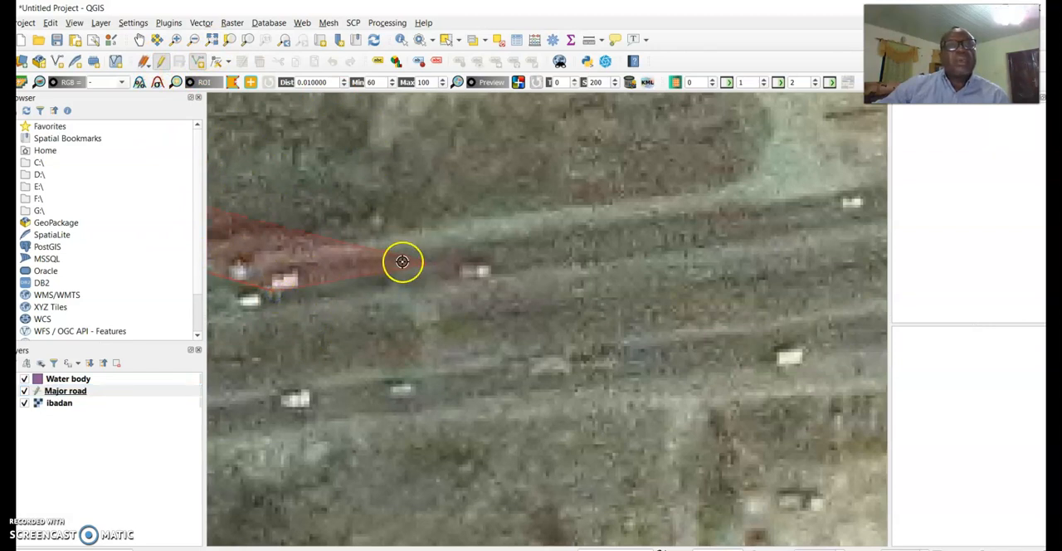
pyautogui.rightClick(403, 262)
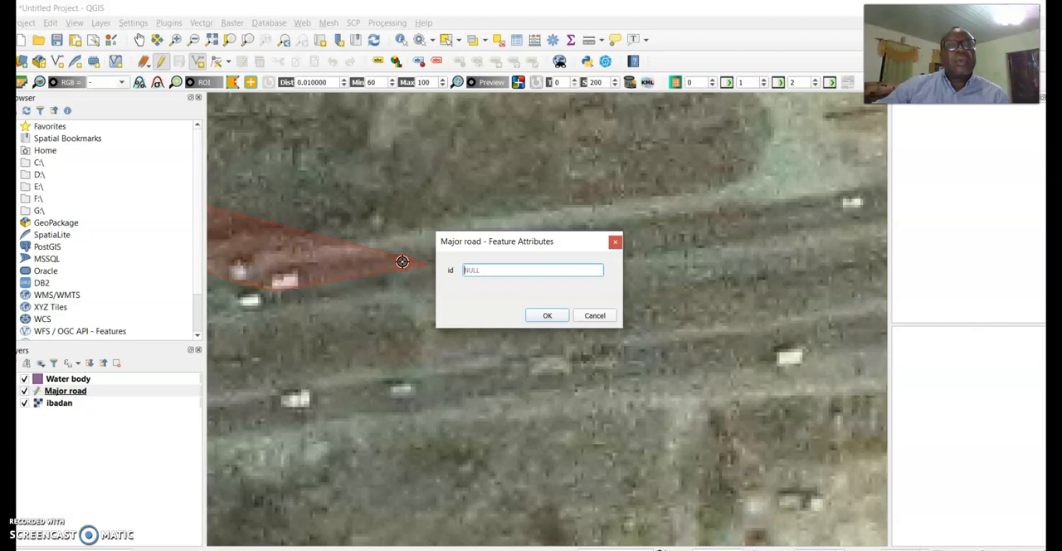
pyautogui.click(542, 314)
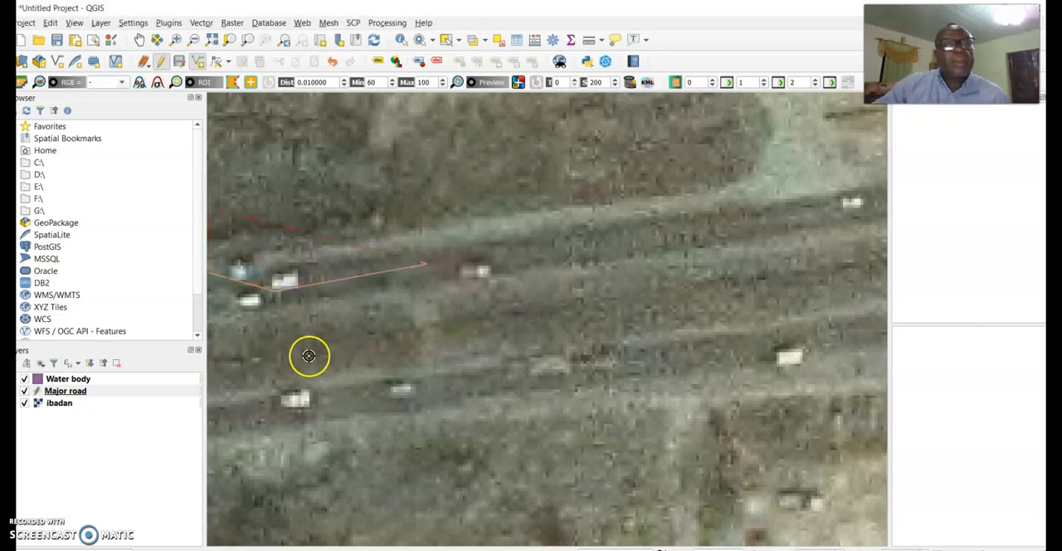
# Draw another Major road line eastward along the northern carriageway to the white vehicle and give it id 1
pyautogui.click(84, 396)
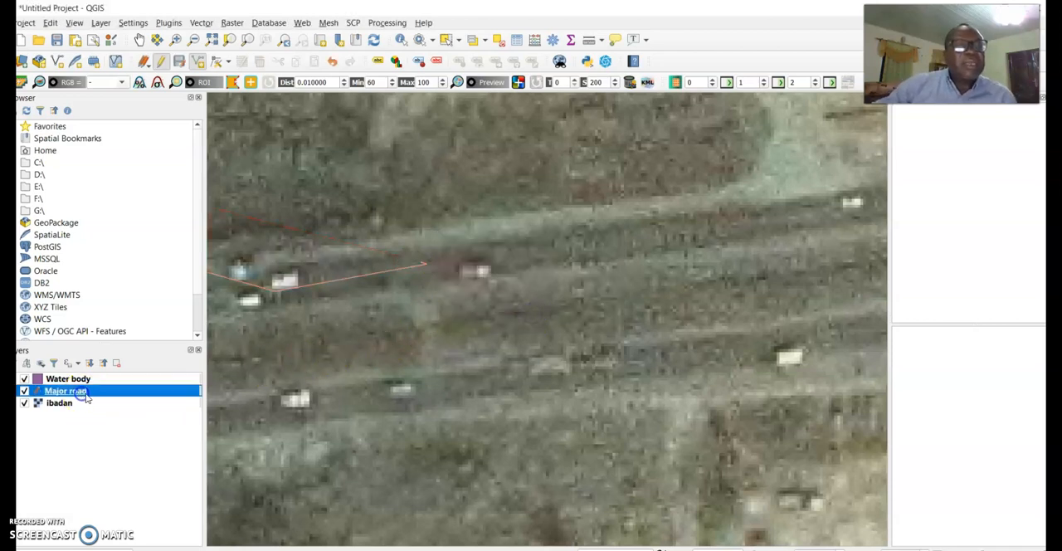
pyautogui.click(201, 62)
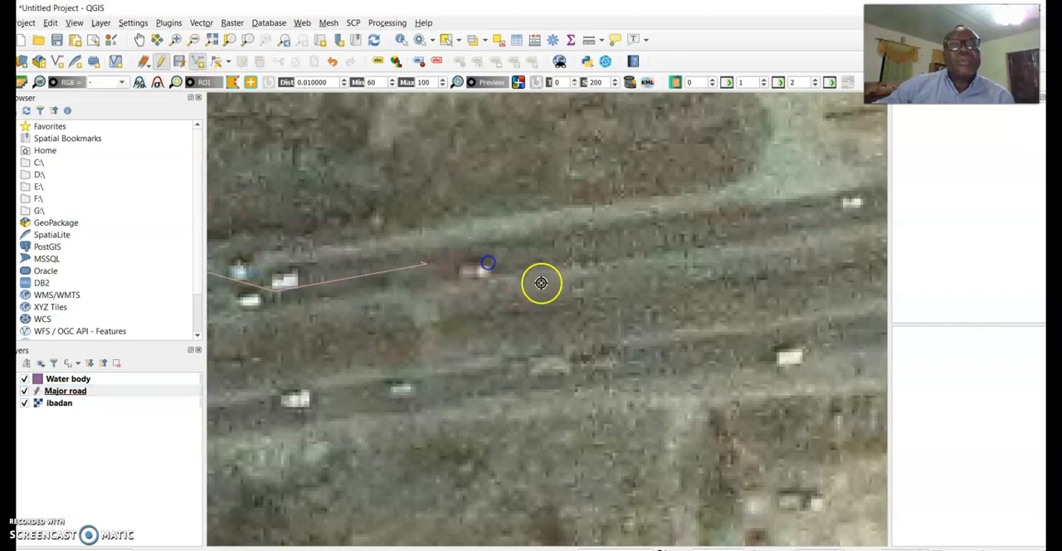
pyautogui.click(596, 248)
pyautogui.click(780, 232)
pyautogui.click(810, 223)
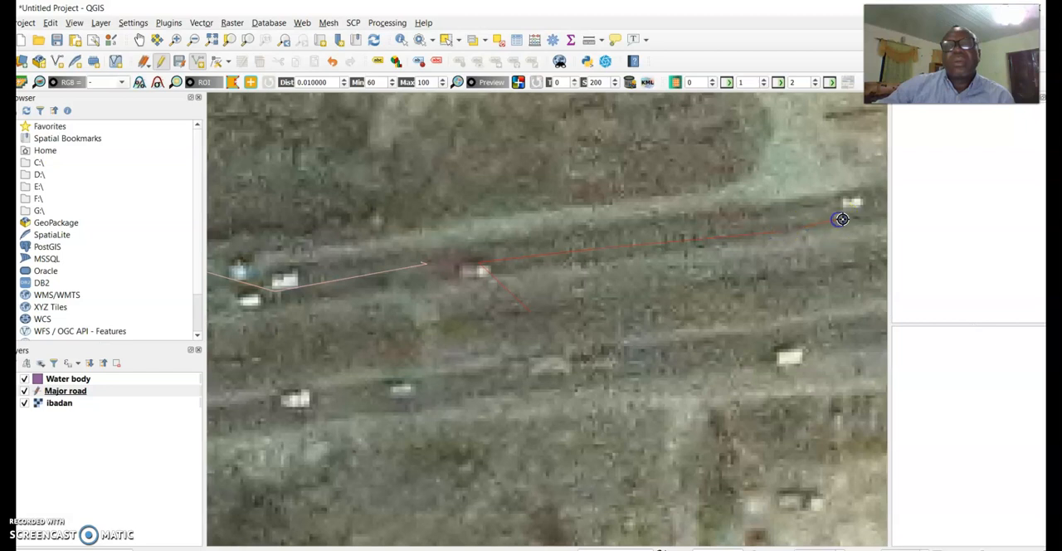
pyautogui.rightClick(841, 219)
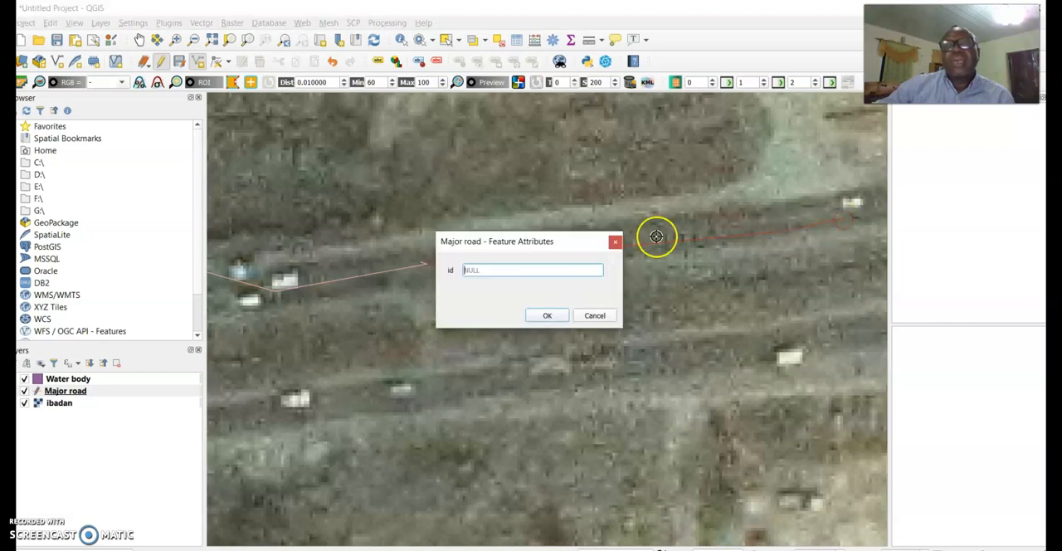
pyautogui.click(554, 322)
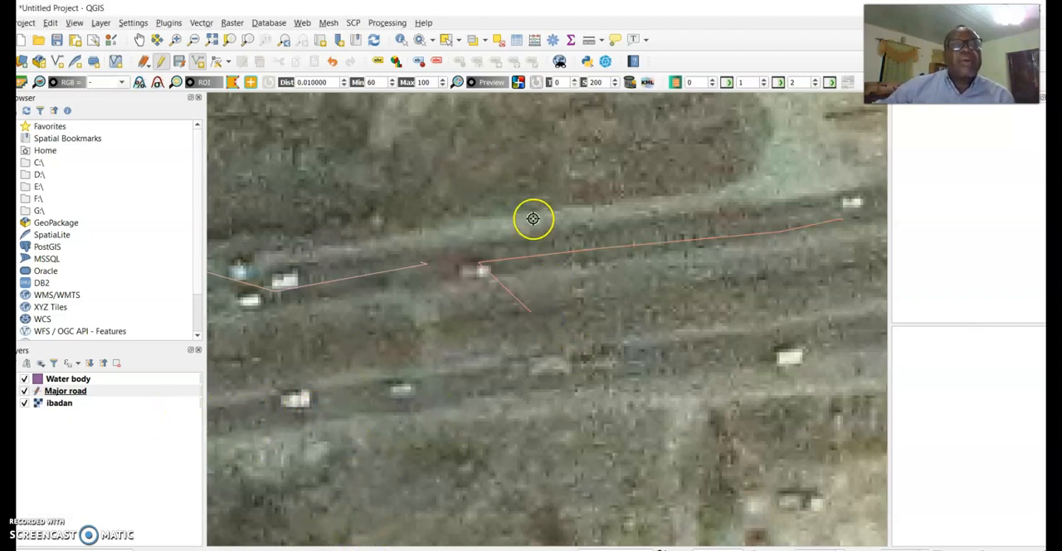
# Start a new Major road line on the highway east of the existing lines and trace it eastward over the gentle bend
pyautogui.scroll(-2, 477, 296)
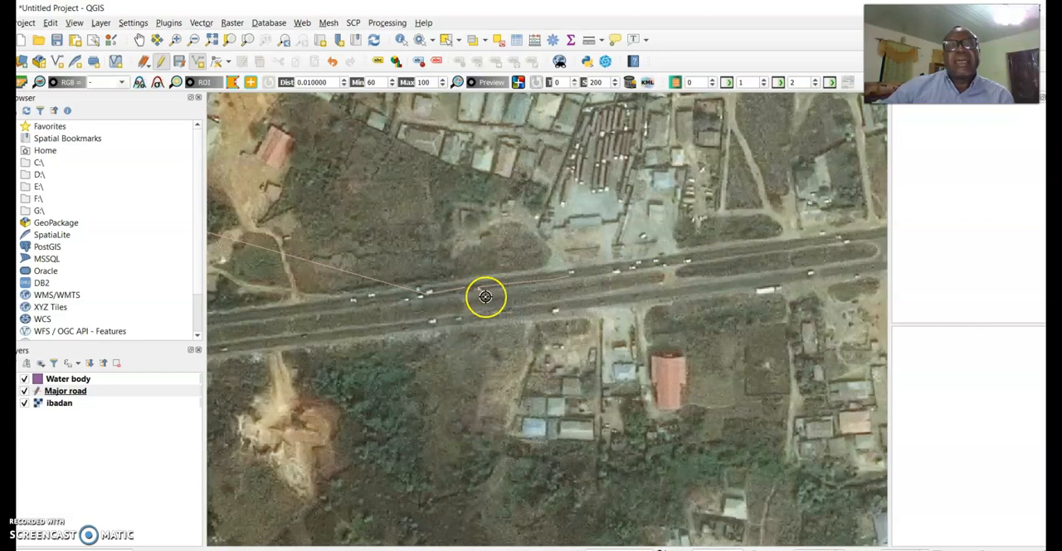
pyautogui.scroll(-2, 478, 293)
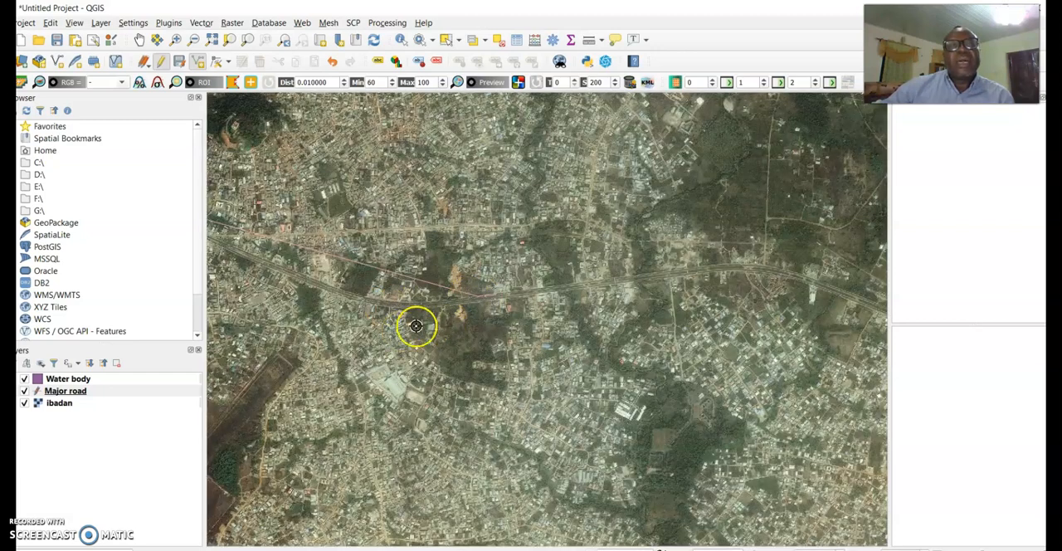
pyautogui.click(65, 392)
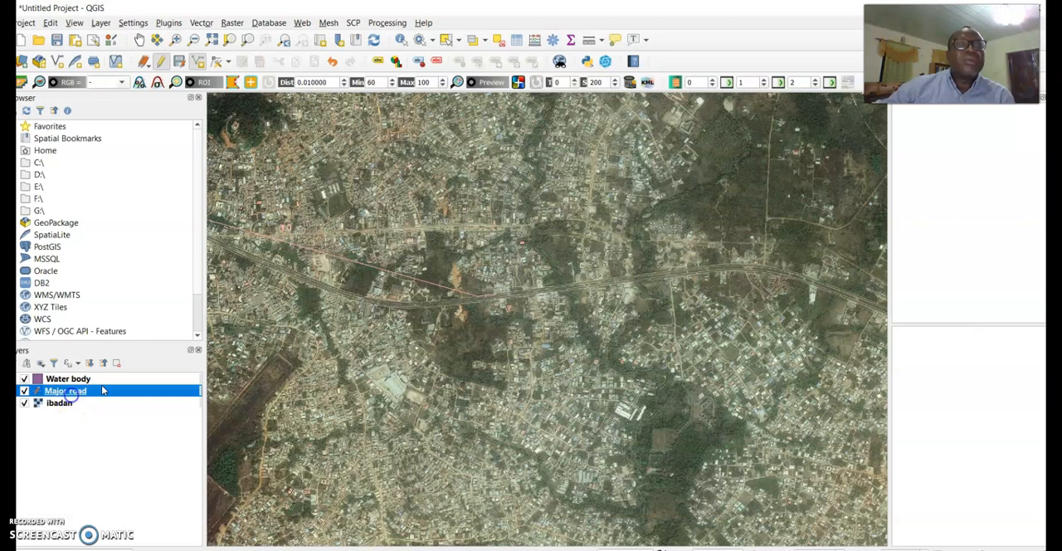
pyautogui.click(197, 61)
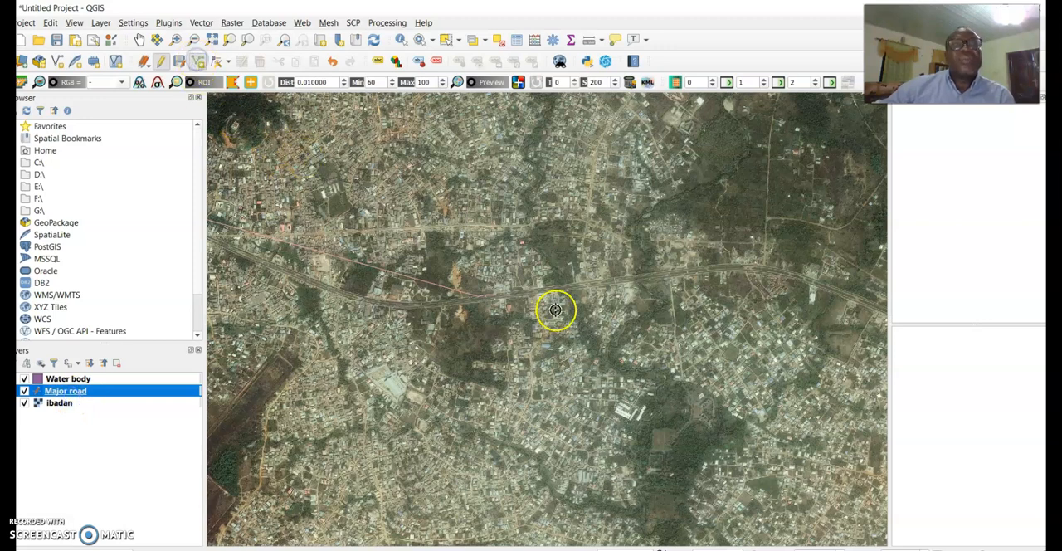
pyautogui.click(540, 293)
pyautogui.click(631, 275)
pyautogui.click(739, 266)
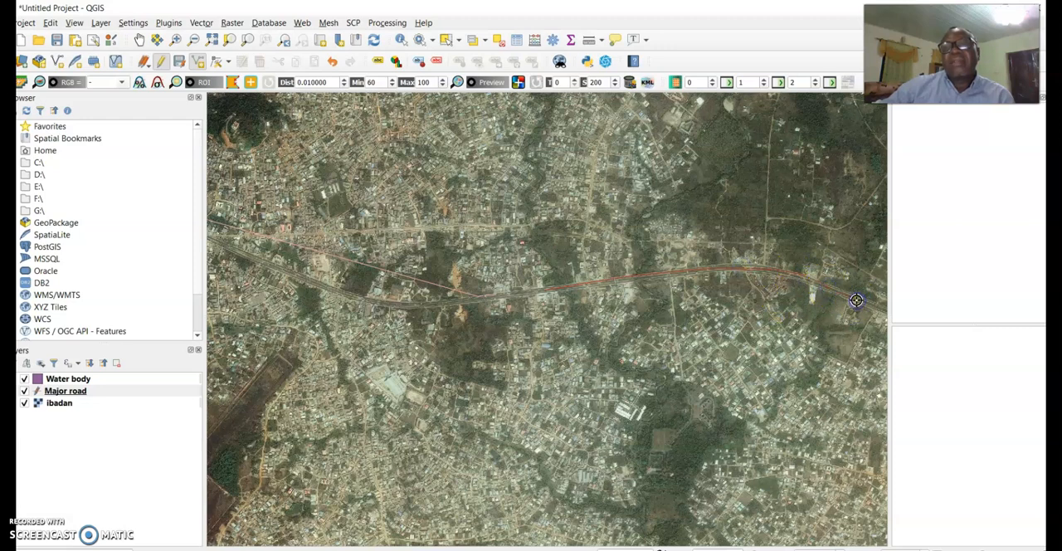
# Keep the Major road layer in editing and continue the line southeast along the highway, then east along its straight stretch
pyautogui.click(139, 41)
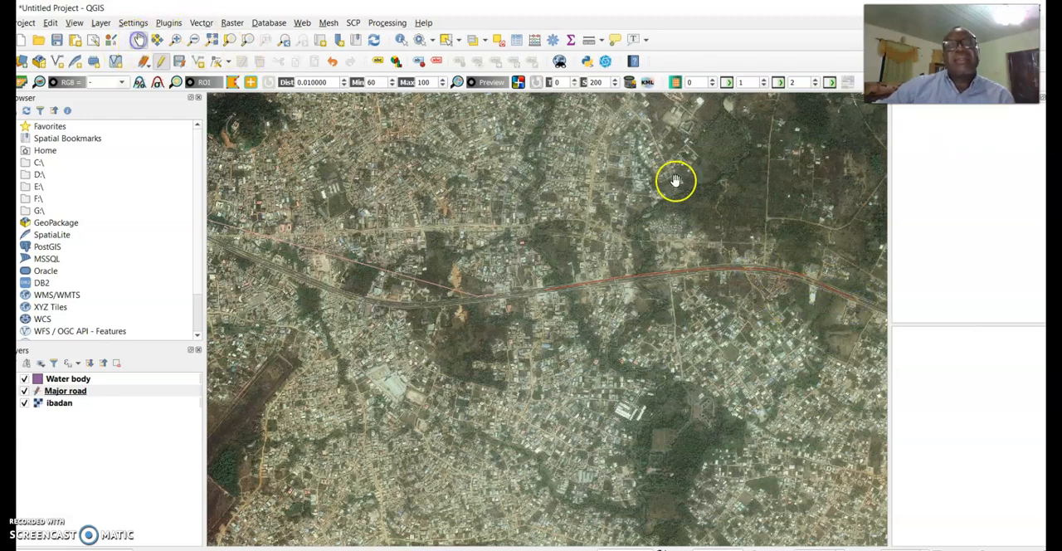
pyautogui.moveTo(833, 236); pyautogui.dragTo(530, 174)
pyautogui.moveTo(601, 214); pyautogui.dragTo(475, 173)
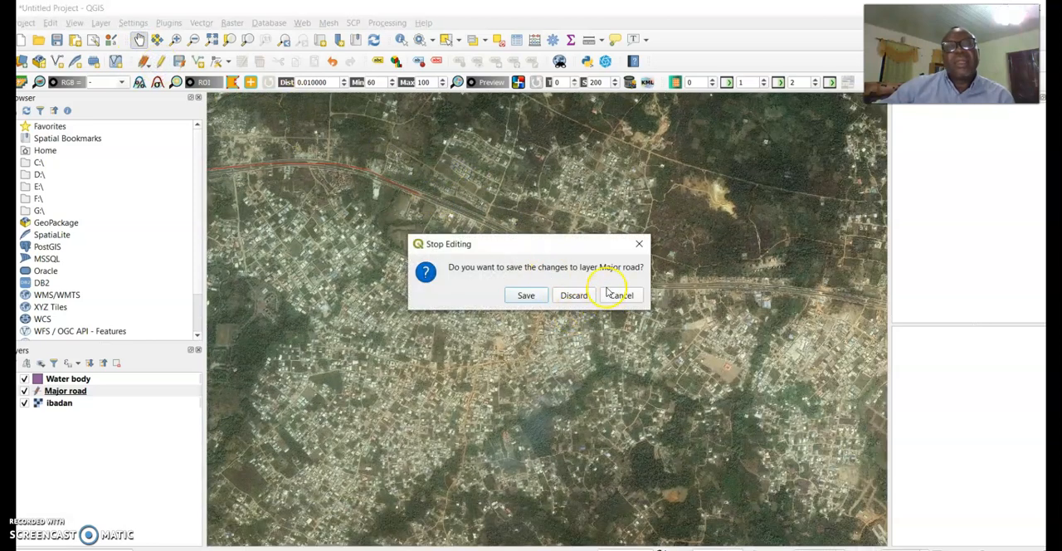
pyautogui.click(639, 243)
pyautogui.click(199, 64)
pyautogui.click(497, 225)
pyautogui.click(536, 242)
pyautogui.click(623, 283)
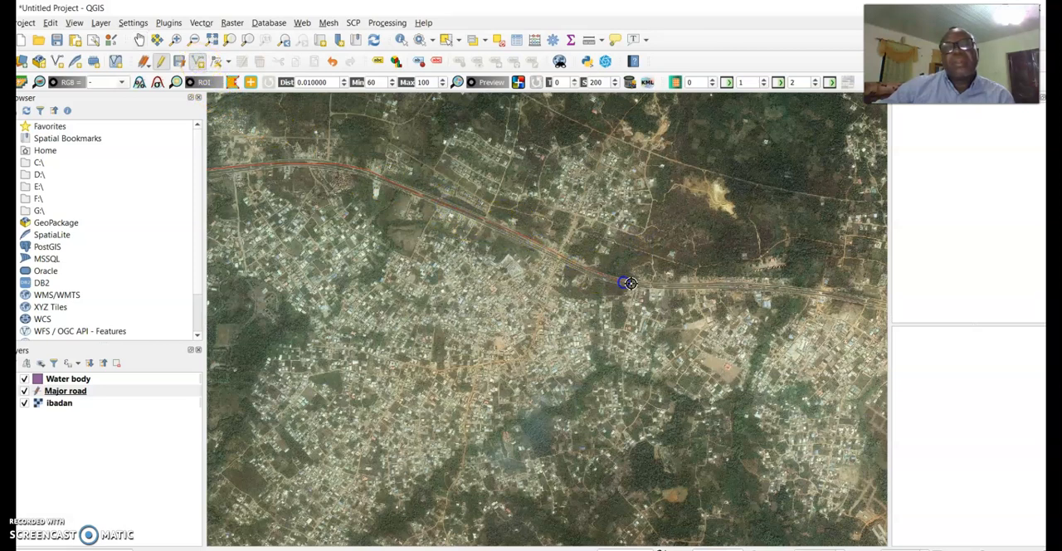
pyautogui.click(780, 289)
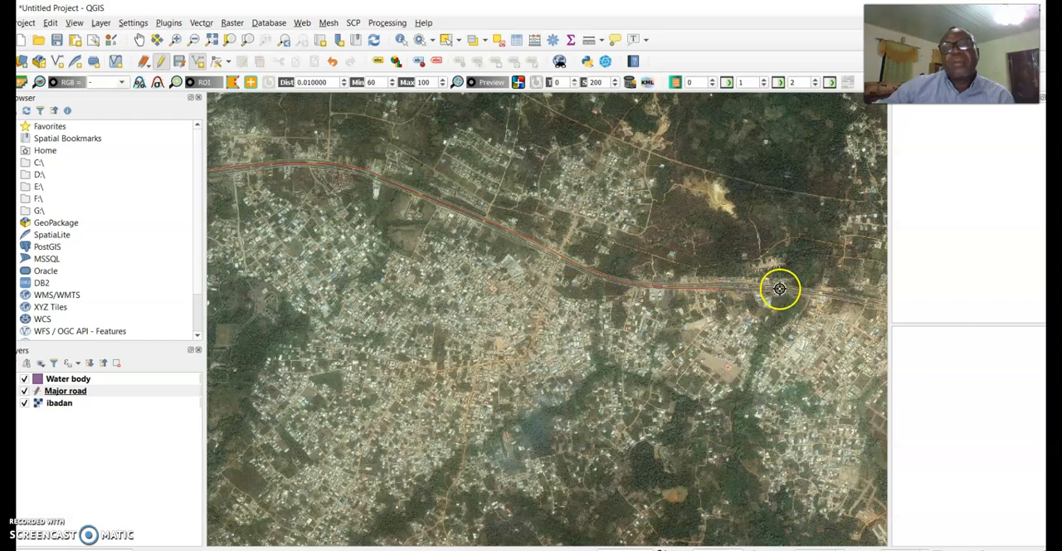
# Finish the highway line with id 2, then stop editing the Major road layer and save its changes
pyautogui.rightClick(779, 288)
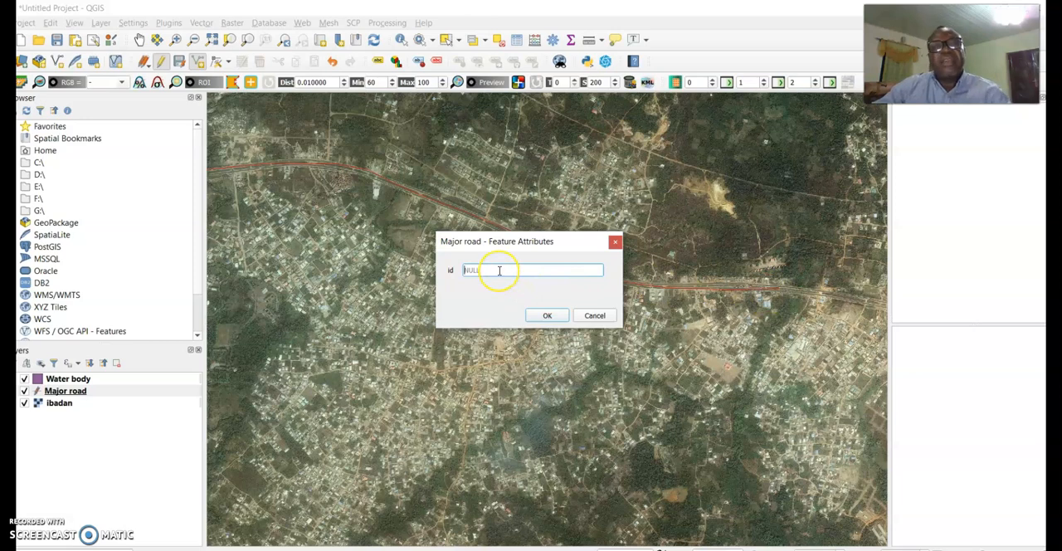
pyautogui.write('2')
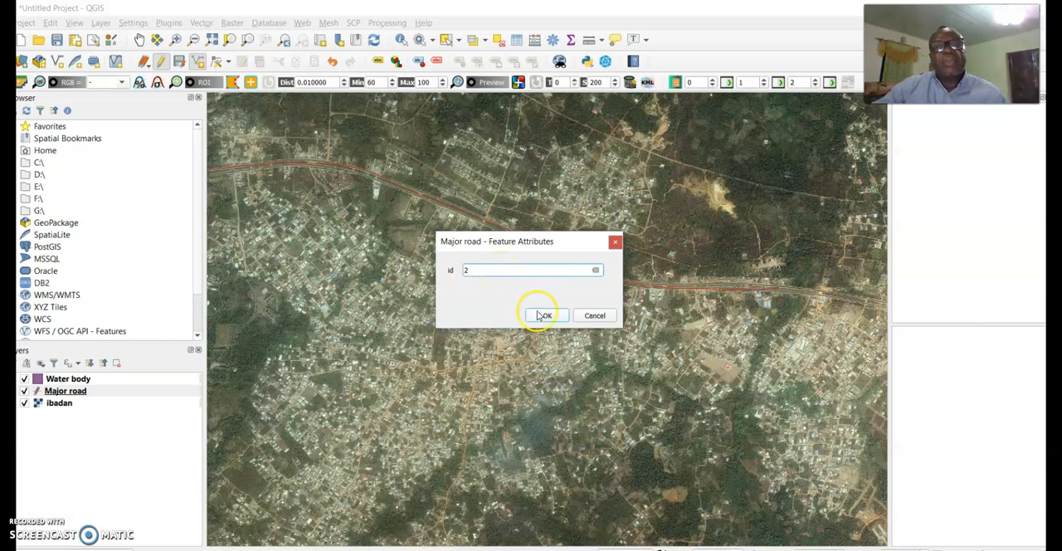
pyautogui.click(547, 315)
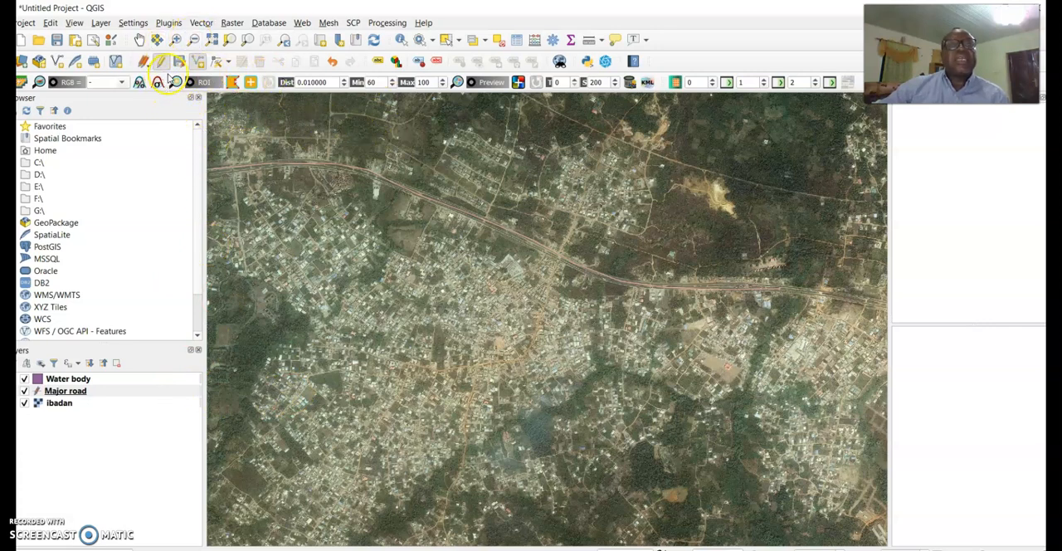
pyautogui.click(160, 64)
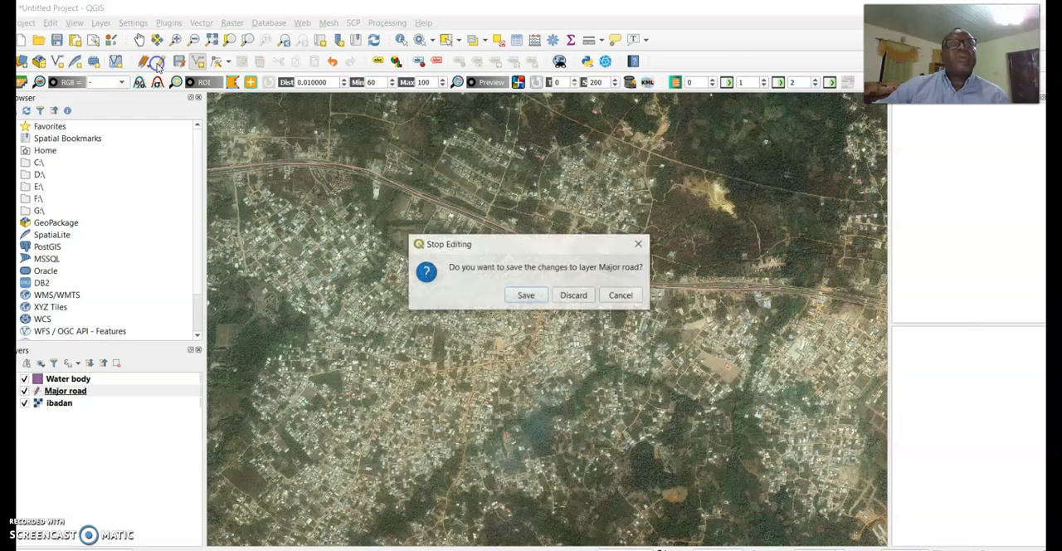
pyautogui.click(525, 296)
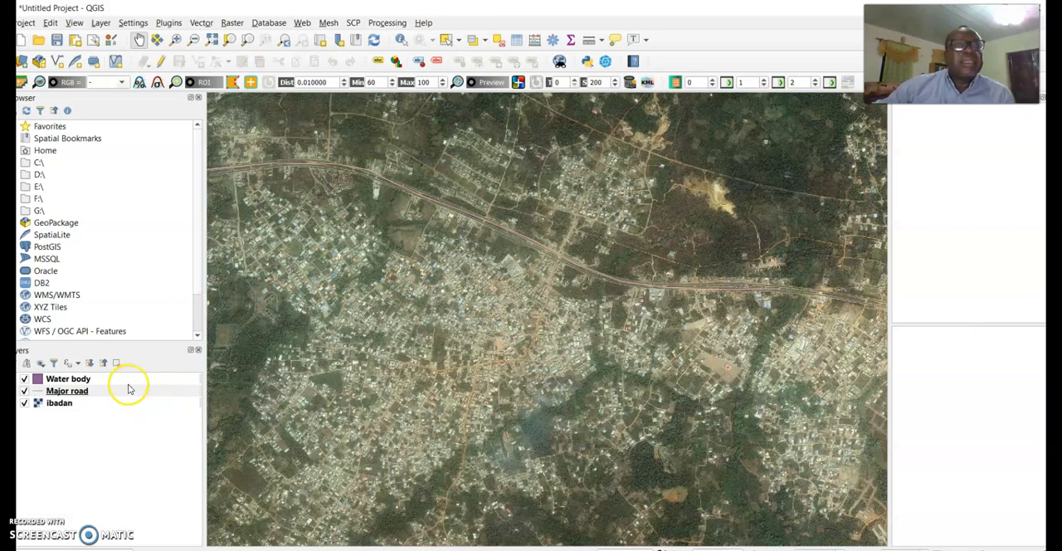
pyautogui.click(75, 379)
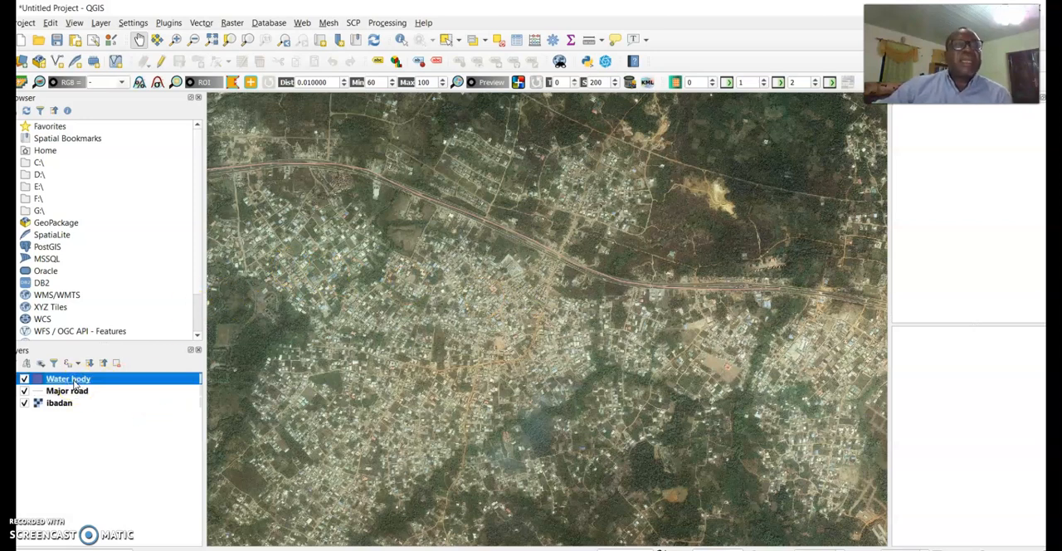
pyautogui.doubleClick(75, 381)
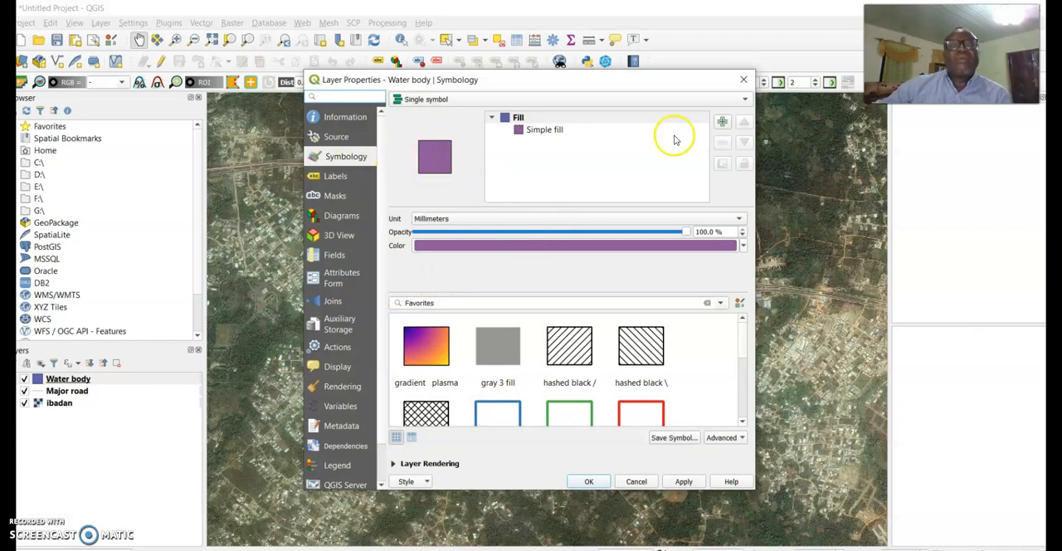
pyautogui.click(744, 80)
# Change the Water body layer's fill to the dark blue standard color and apply the symbology
pyautogui.click(62, 379)
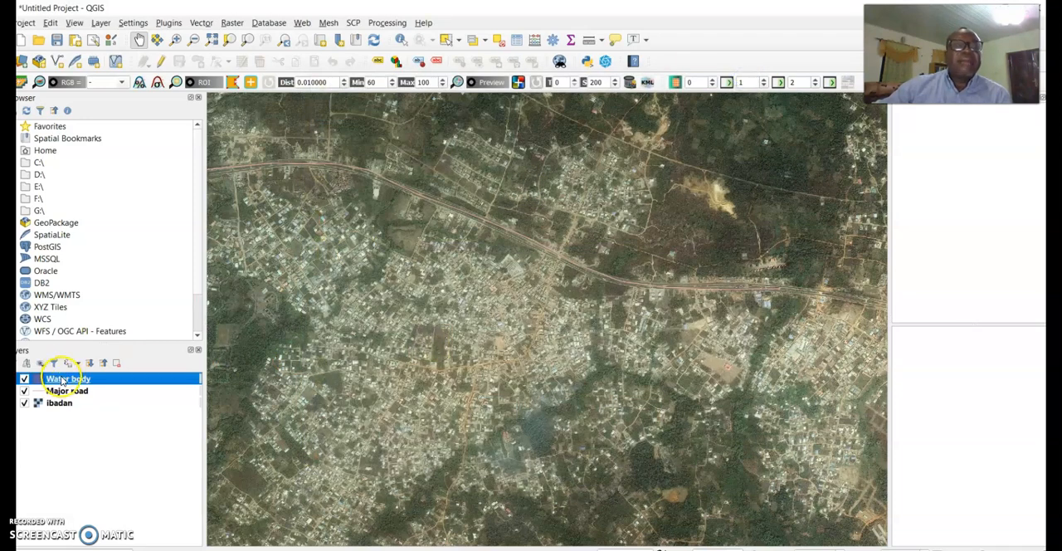
pyautogui.doubleClick(62, 379)
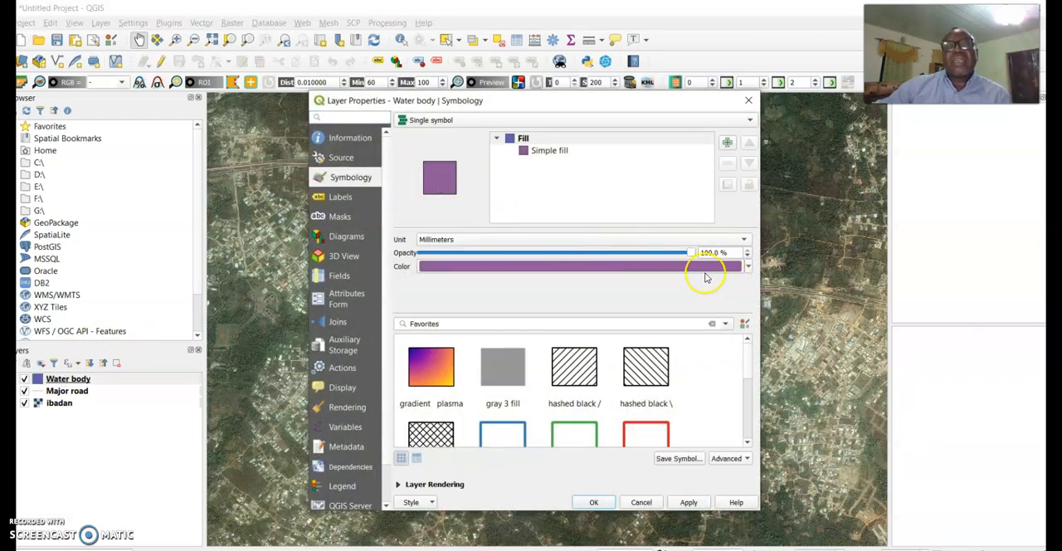
pyautogui.click(748, 266)
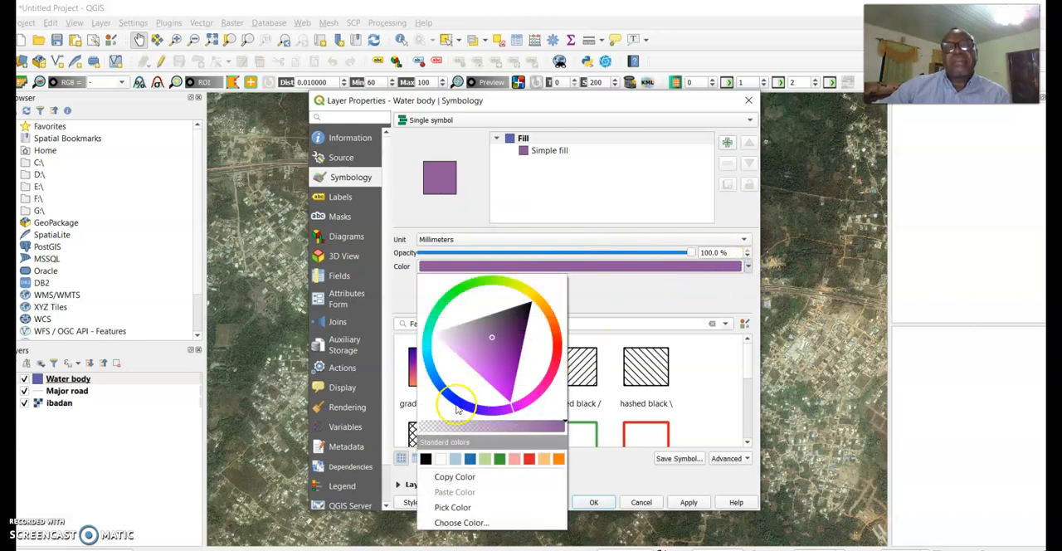
pyautogui.click(469, 458)
pyautogui.click(687, 501)
pyautogui.click(593, 502)
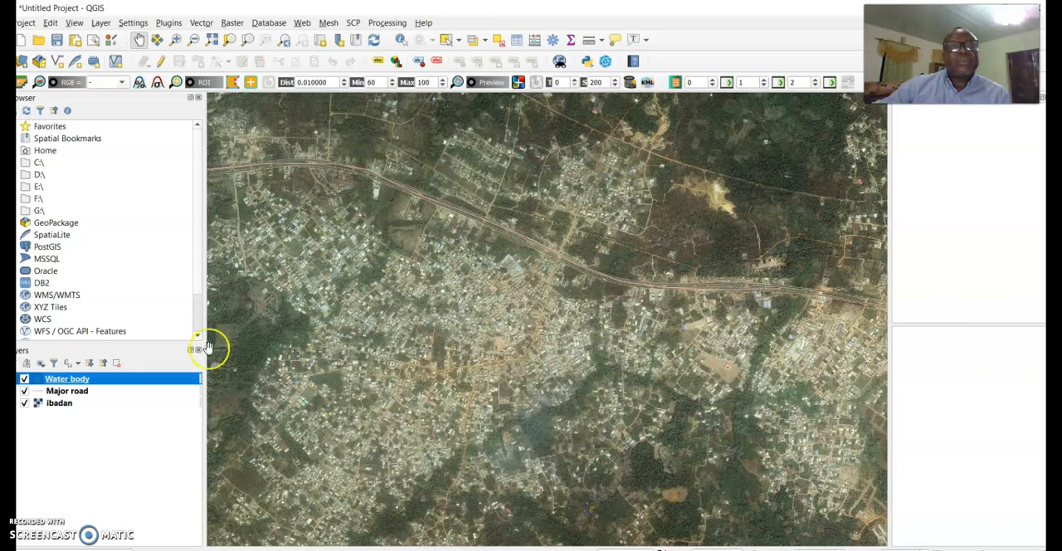
# Try to zoom the map to the extent of the Water body layer
pyautogui.rightClick(71, 383)
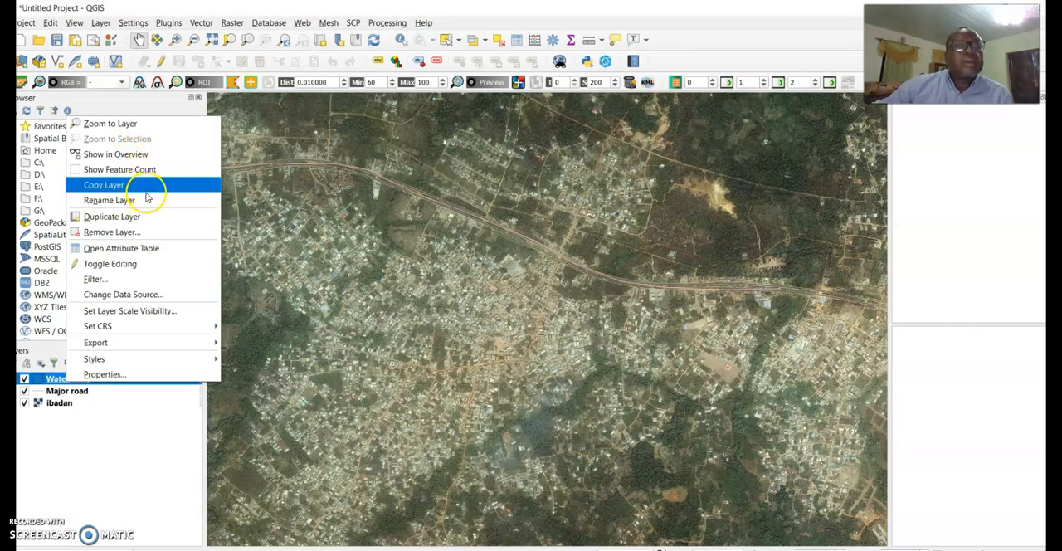
pyautogui.click(126, 125)
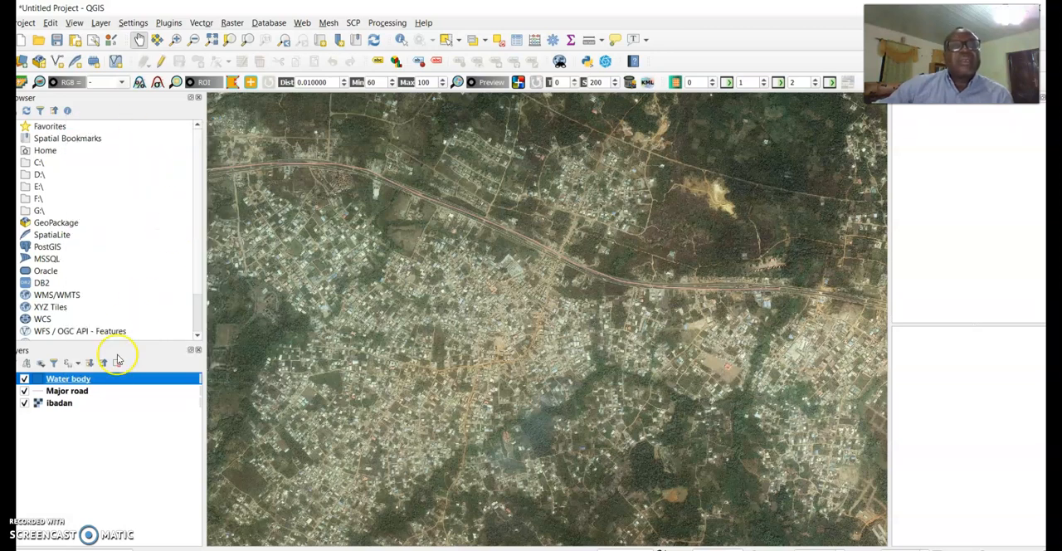
pyautogui.rightClick(99, 380)
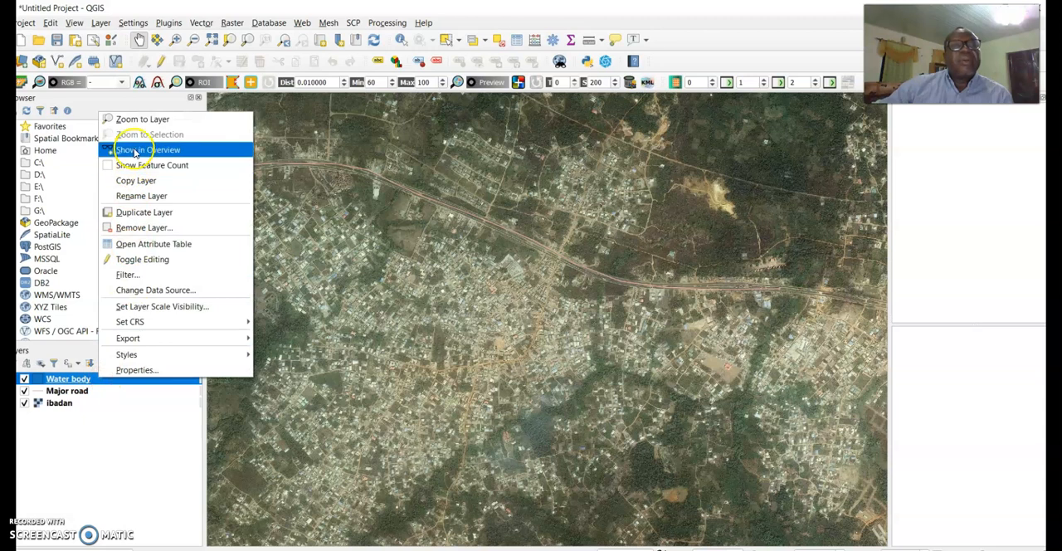
pyautogui.click(133, 119)
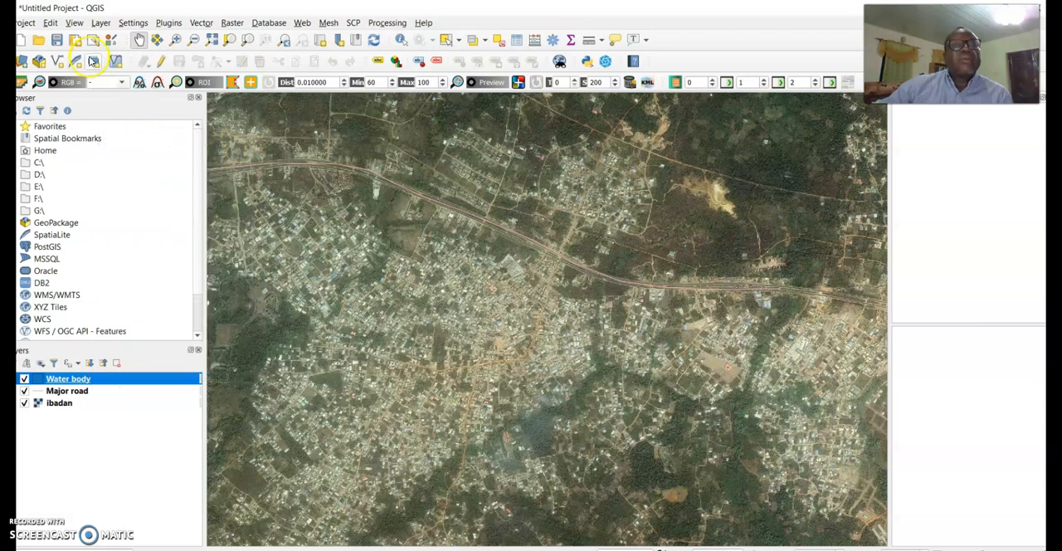